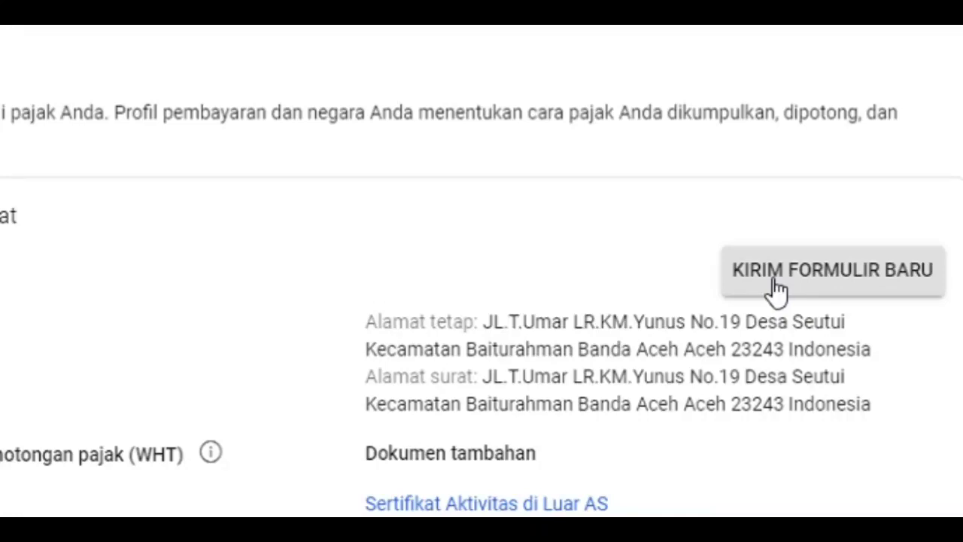
Start a new tax form to replace the submitted one and verify the identity with the account password
{"action": "left_click", "coordinate": [775, 290]}
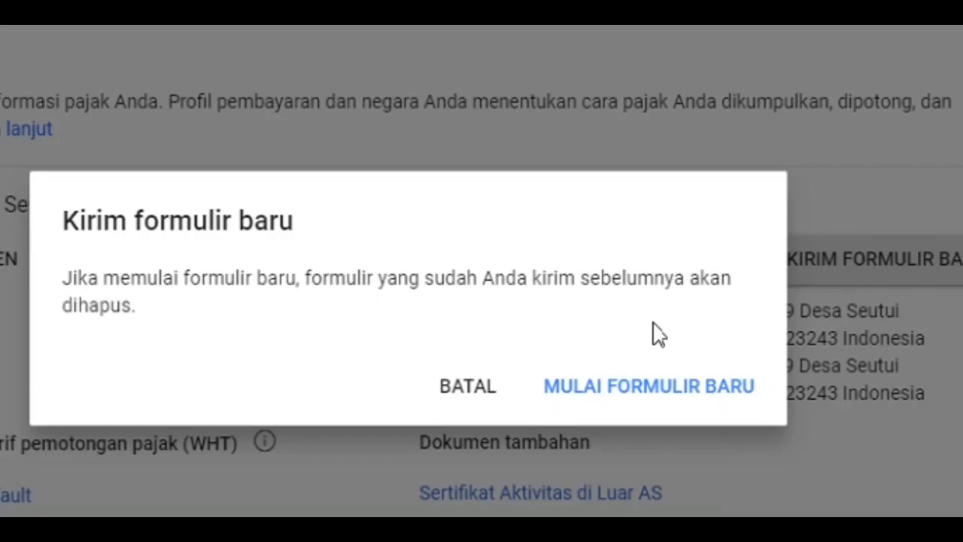
{"action": "left_click", "coordinate": [649, 392]}
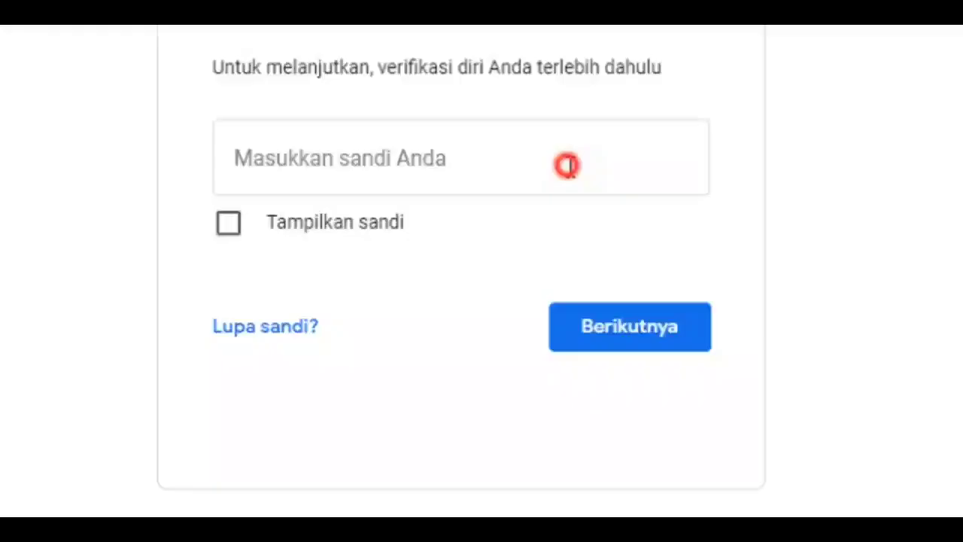
{"action": "left_click", "coordinate": [569, 165]}
{"action": "type", "text": "*********"}
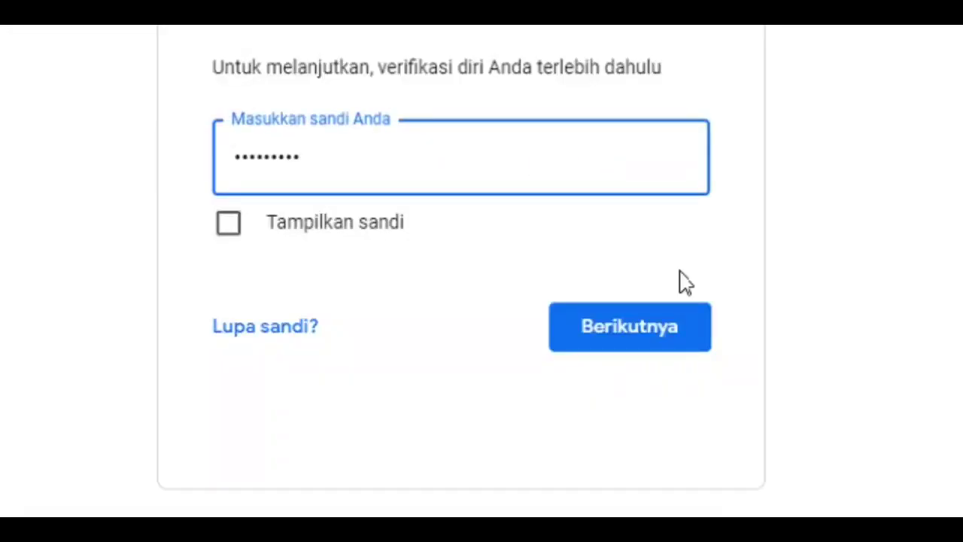
{"action": "left_click", "coordinate": [655, 329]}
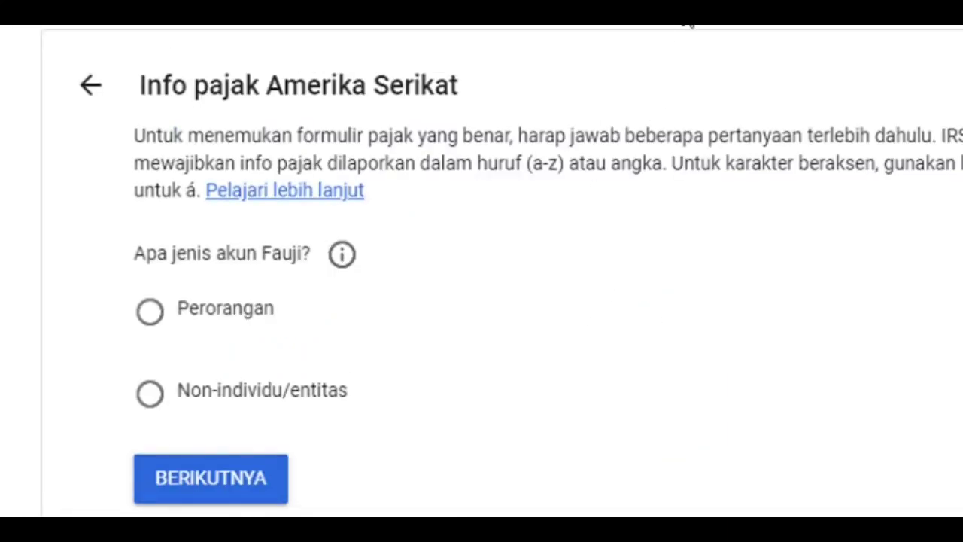
Set the account type to Perorangan and answer Tidak to being a United States citizen or resident
{"action": "scroll", "coordinate": [691, 24], "scroll_direction": "up", "scroll_amount": 3}
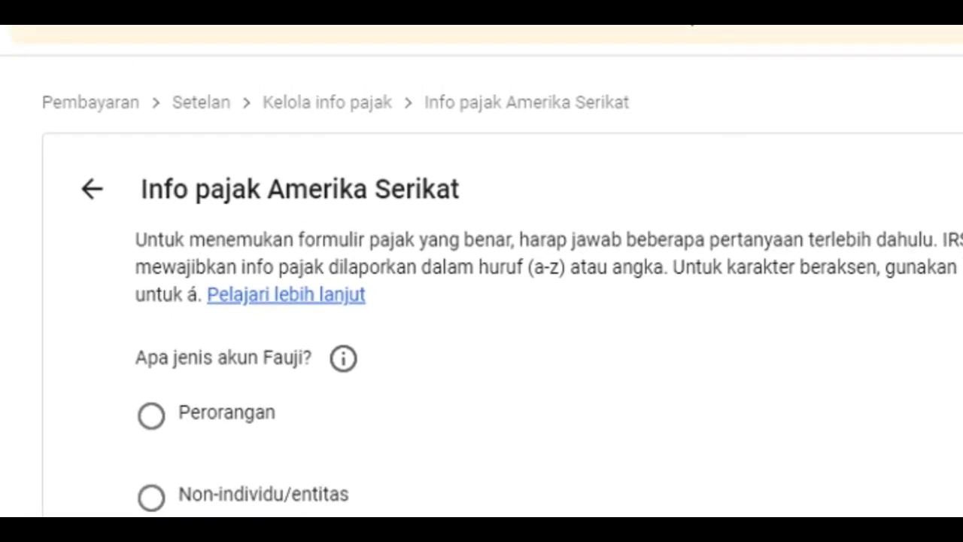
{"action": "left_click", "coordinate": [233, 423]}
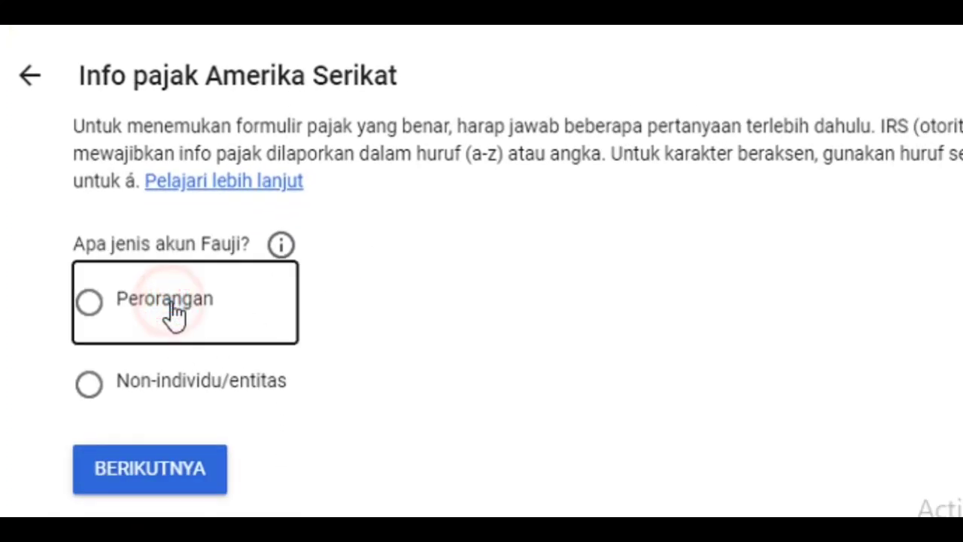
{"action": "left_click", "coordinate": [183, 468]}
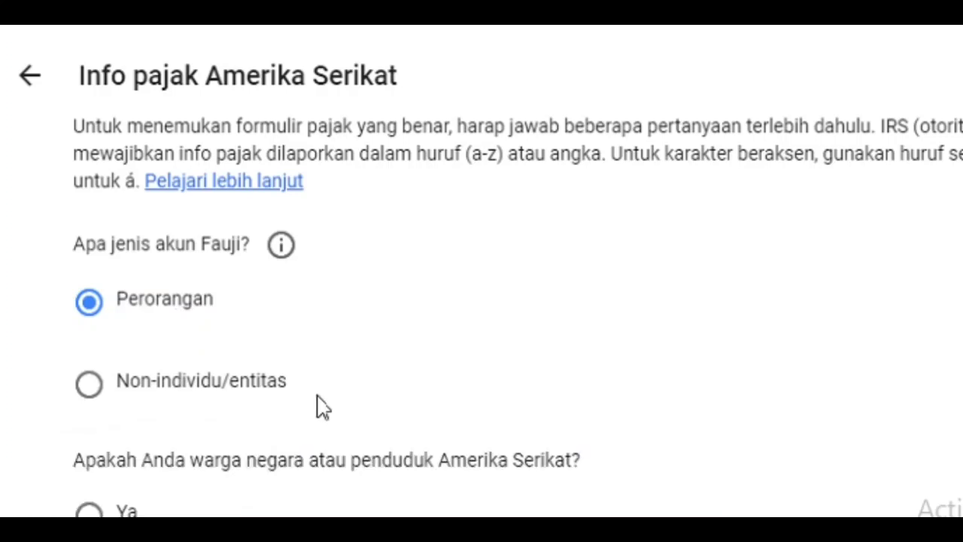
{"action": "scroll", "coordinate": [533, 323], "scroll_direction": "down", "scroll_amount": 2}
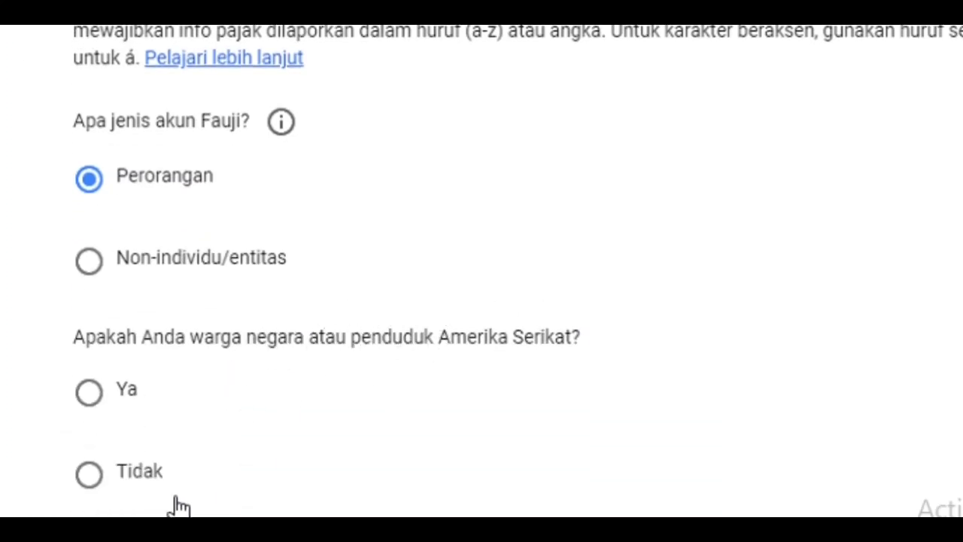
{"action": "left_click", "coordinate": [98, 476]}
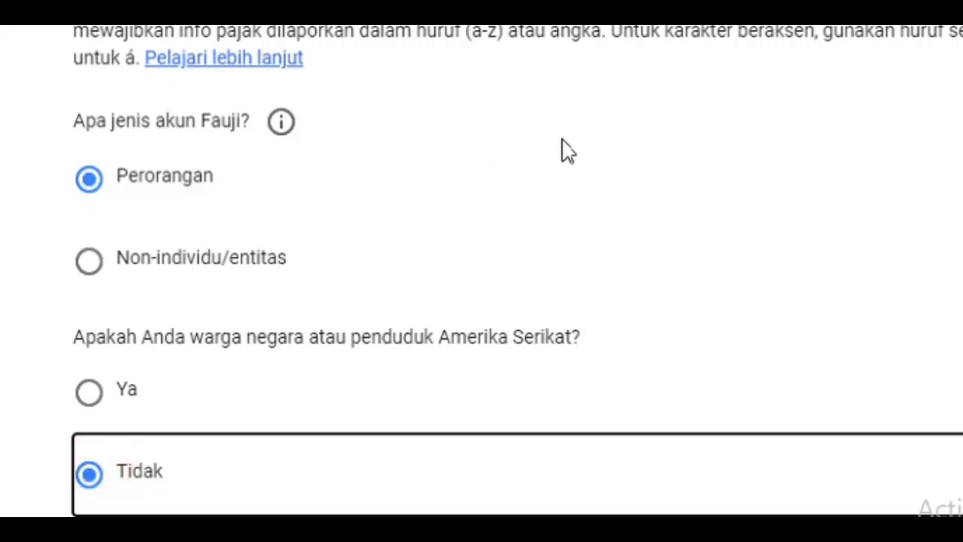
{"action": "scroll", "coordinate": [517, 271], "scroll_direction": "down", "scroll_amount": 1}
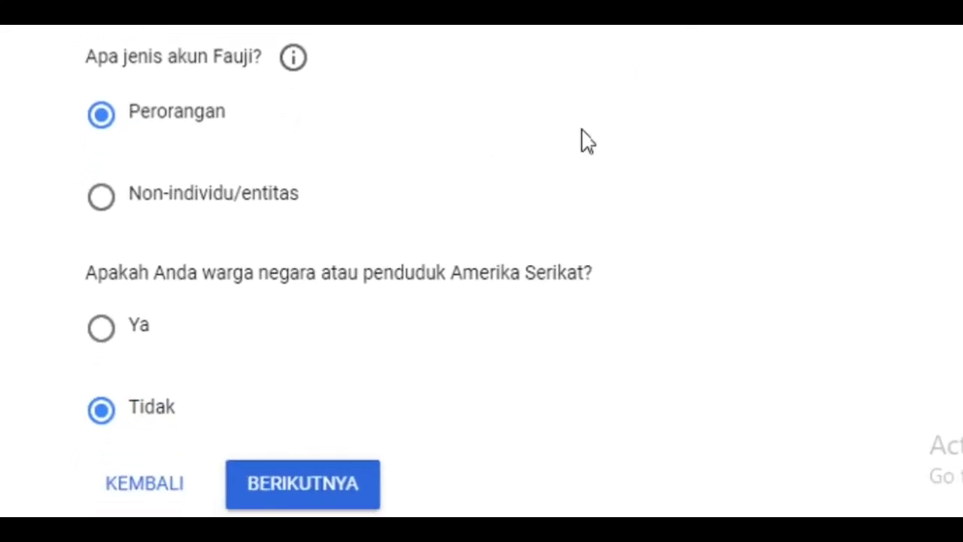
{"action": "left_click", "coordinate": [316, 491]}
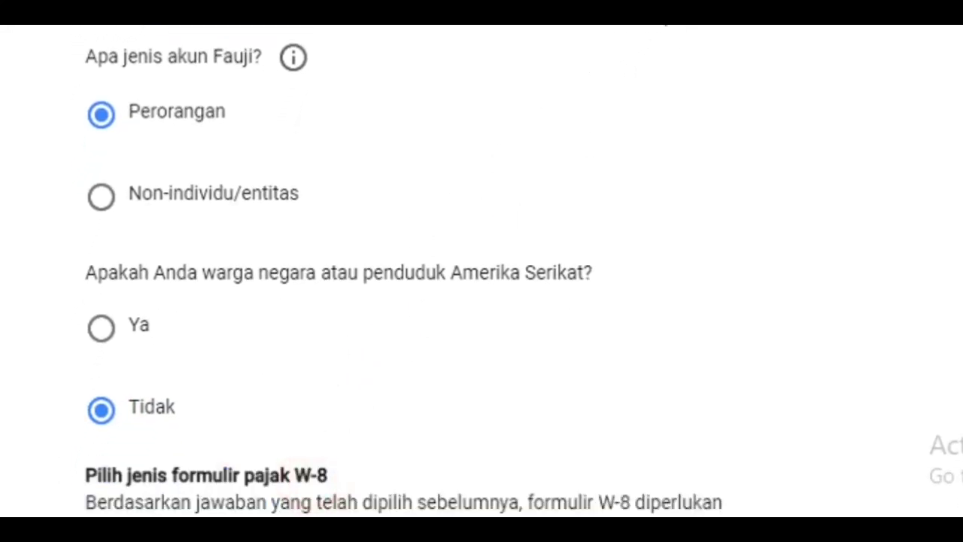
Choose W-8BEN as the W-8 tax form type and start that form
{"action": "scroll", "coordinate": [643, 150], "scroll_direction": "down", "scroll_amount": 4}
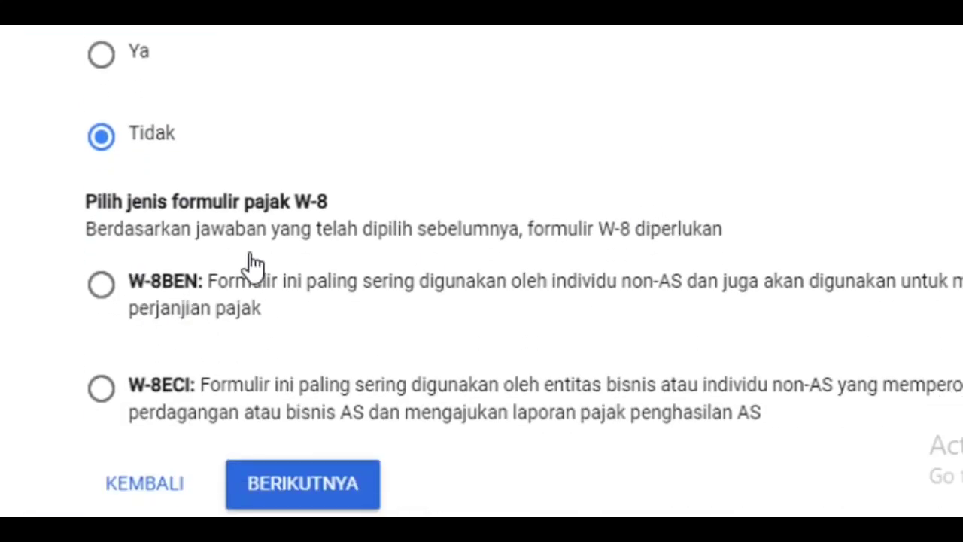
{"action": "left_click", "coordinate": [102, 286]}
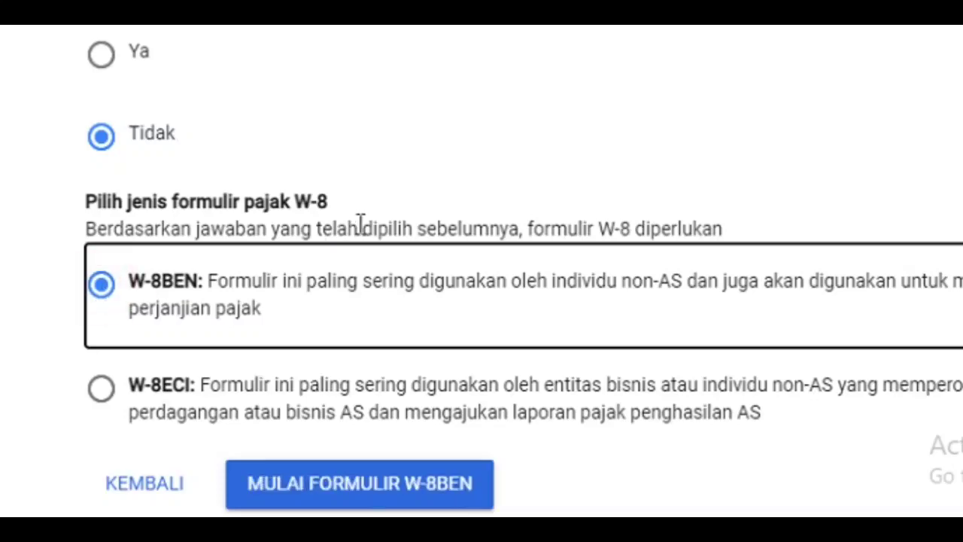
{"action": "scroll", "coordinate": [600, 249], "scroll_direction": "up", "scroll_amount": 3}
{"action": "scroll", "coordinate": [550, 261], "scroll_direction": "down", "scroll_amount": 3}
{"action": "left_click", "coordinate": [377, 485]}
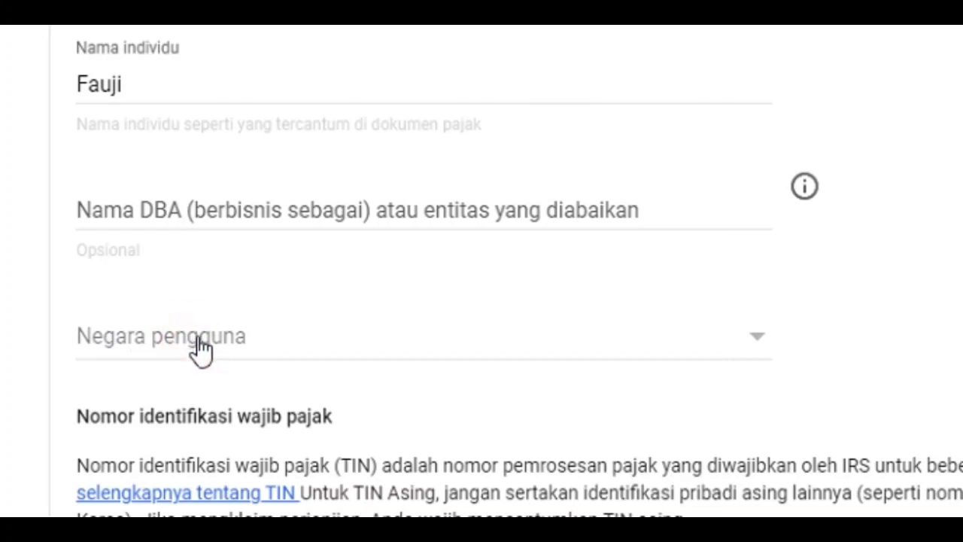
Set Negara pengguna to Indonesia in the taxpayer identification section
{"action": "left_click", "coordinate": [229, 348]}
{"action": "scroll", "coordinate": [230, 367], "scroll_direction": "down", "scroll_amount": 7}
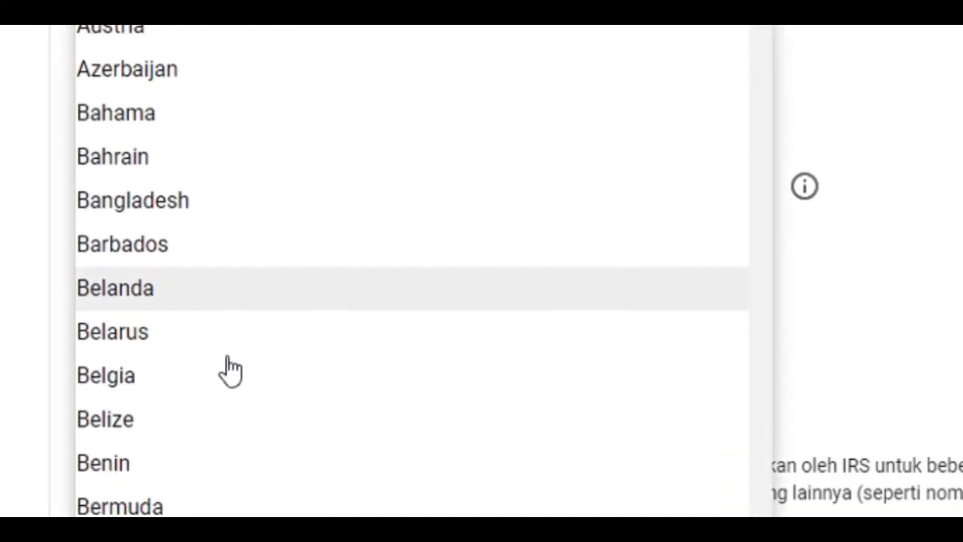
{"action": "scroll", "coordinate": [229, 377], "scroll_direction": "down", "scroll_amount": 15}
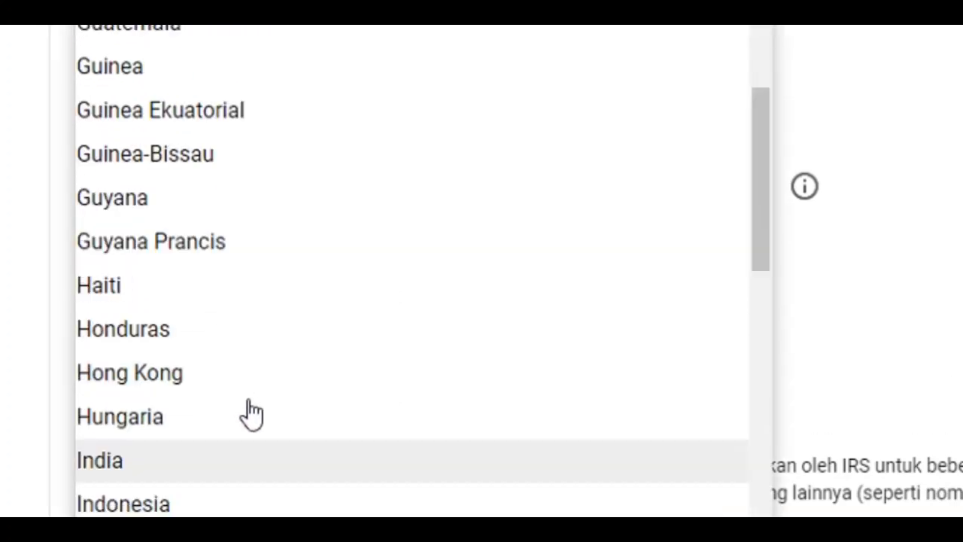
{"action": "left_click", "coordinate": [192, 508]}
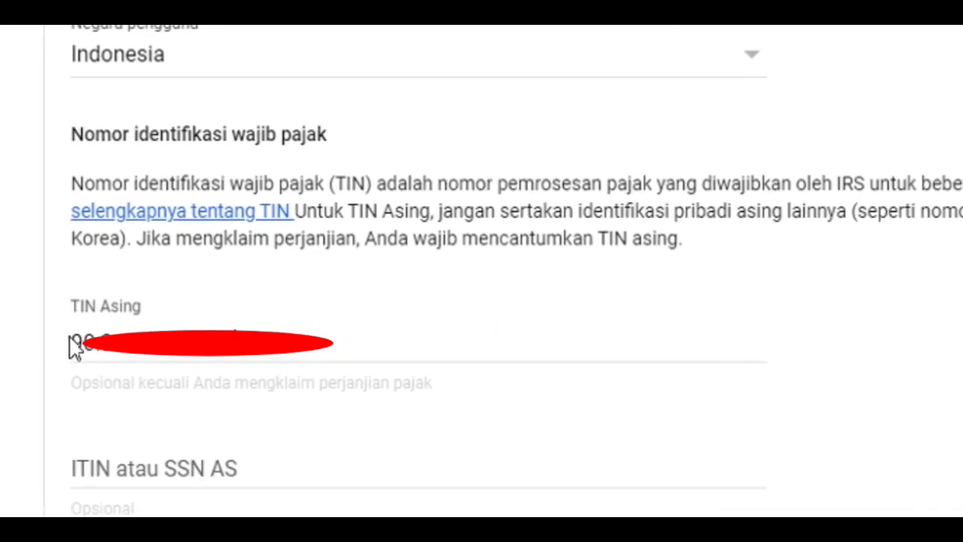
{"action": "left_click_drag", "start_coordinate": [77, 340], "coordinate": [244, 326]}
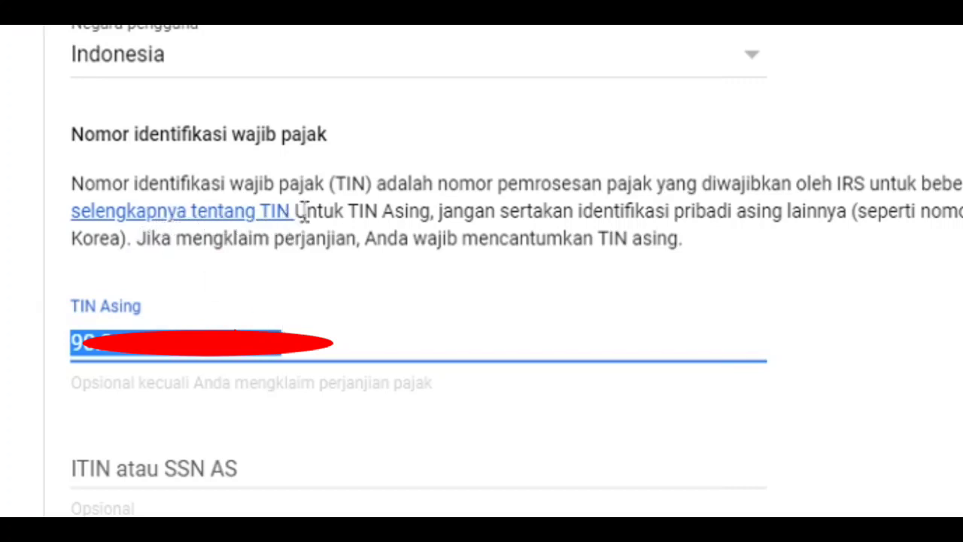
{"action": "left_click", "coordinate": [317, 341]}
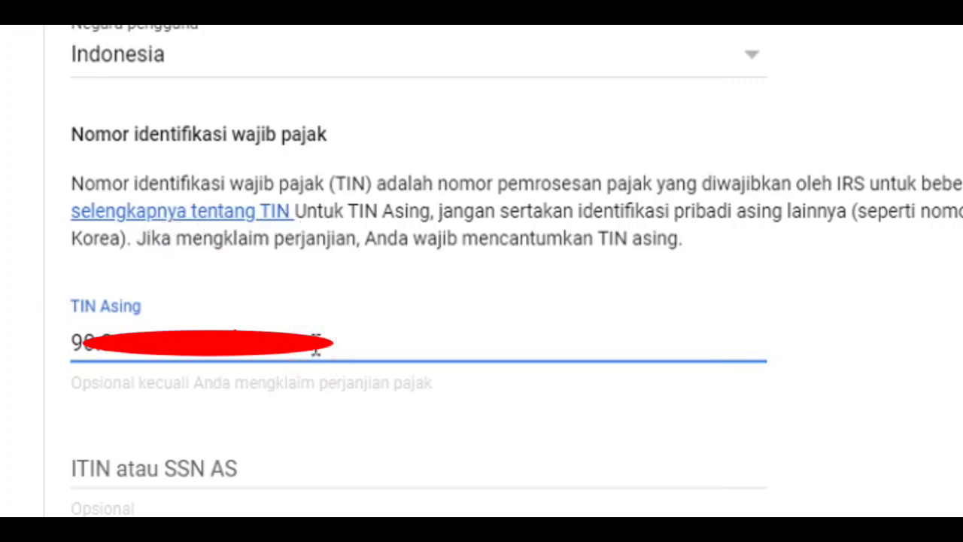
{"action": "left_click", "coordinate": [312, 339]}
{"action": "left_click_drag", "start_coordinate": [312, 340], "coordinate": [68, 350]}
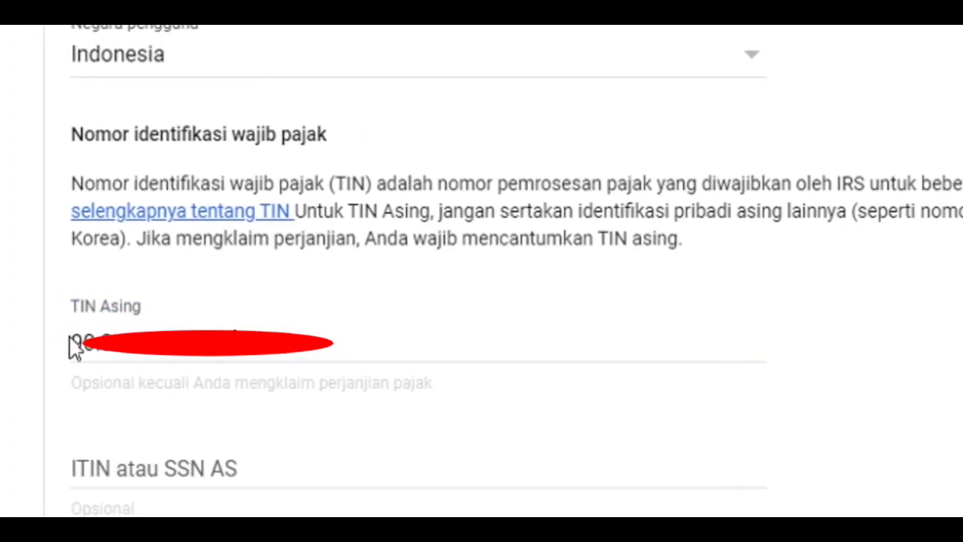
{"action": "left_click_drag", "start_coordinate": [76, 340], "coordinate": [244, 326]}
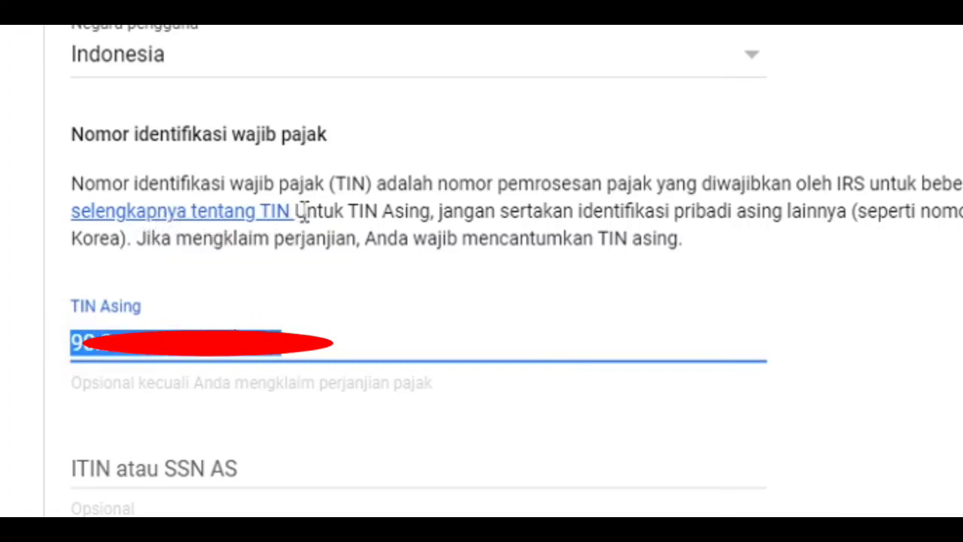
{"action": "left_click", "coordinate": [313, 341]}
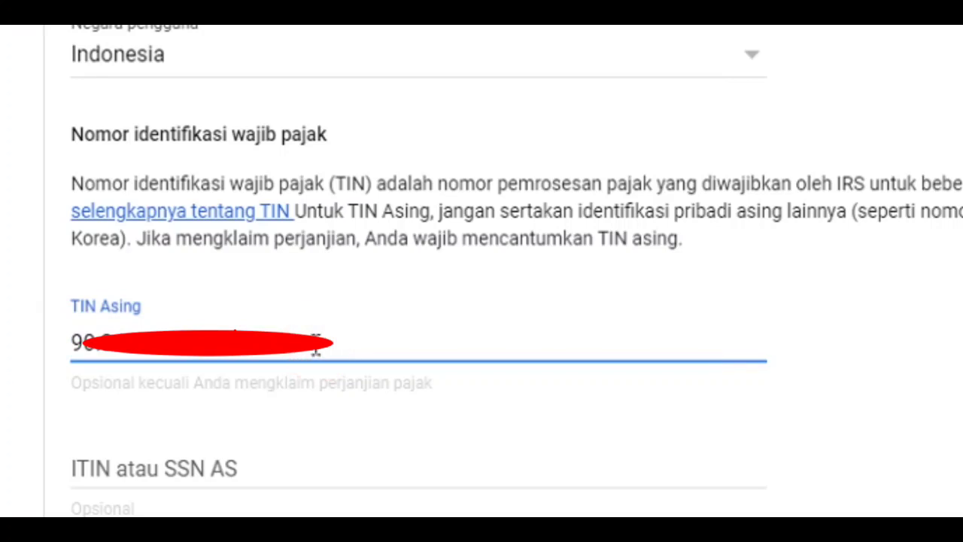
{"action": "left_click", "coordinate": [313, 340]}
{"action": "left_click_drag", "start_coordinate": [314, 341], "coordinate": [69, 350]}
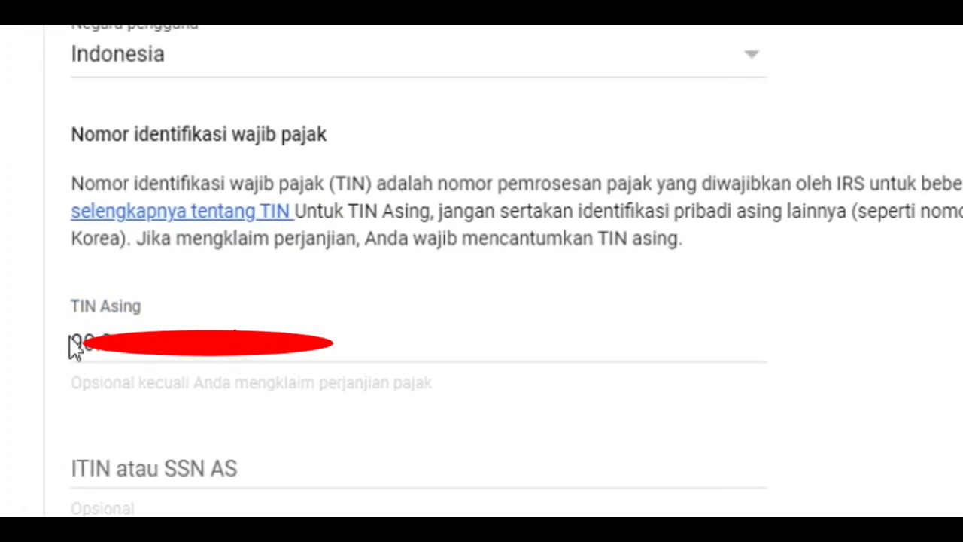
{"action": "left_click_drag", "start_coordinate": [77, 340], "coordinate": [245, 325]}
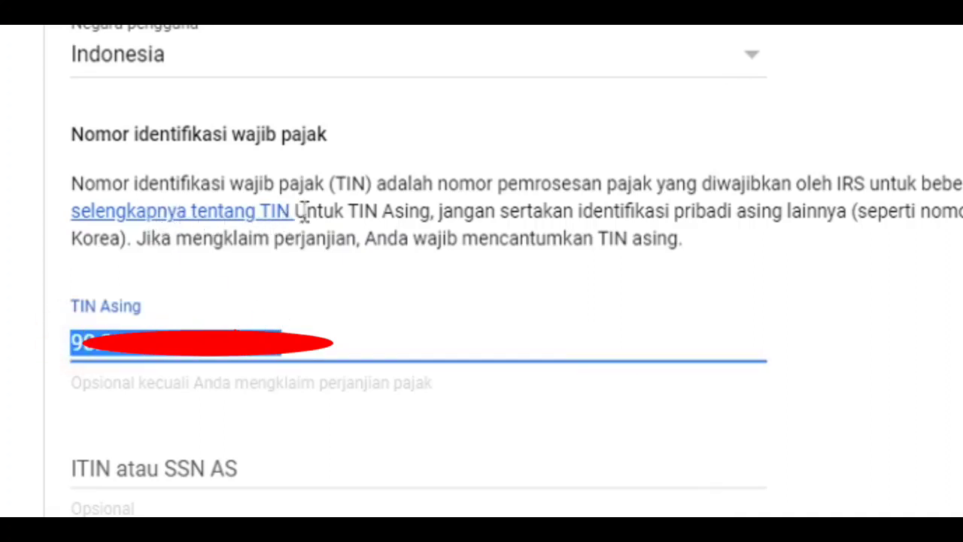
{"action": "left_click", "coordinate": [314, 343]}
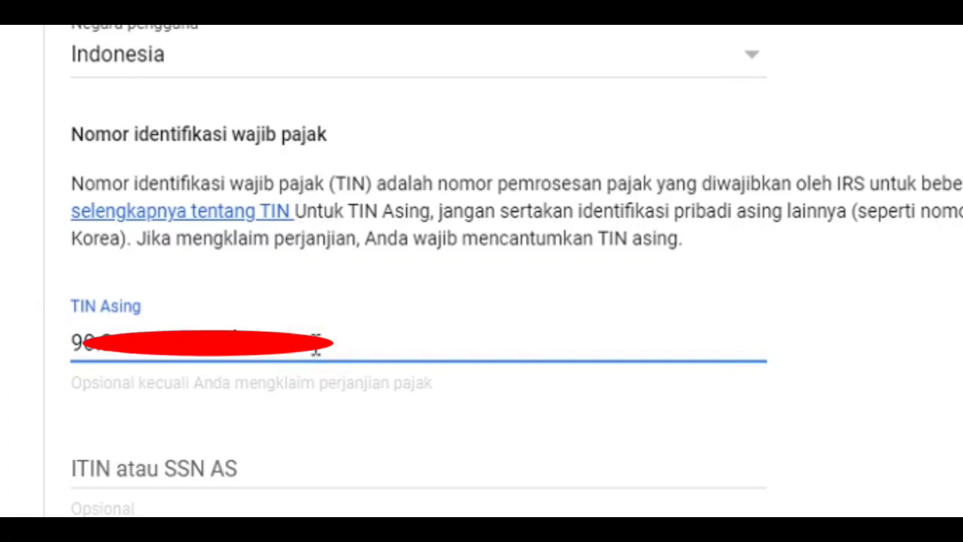
{"action": "left_click_drag", "start_coordinate": [314, 343], "coordinate": [69, 352]}
{"action": "left_click", "coordinate": [55, 350]}
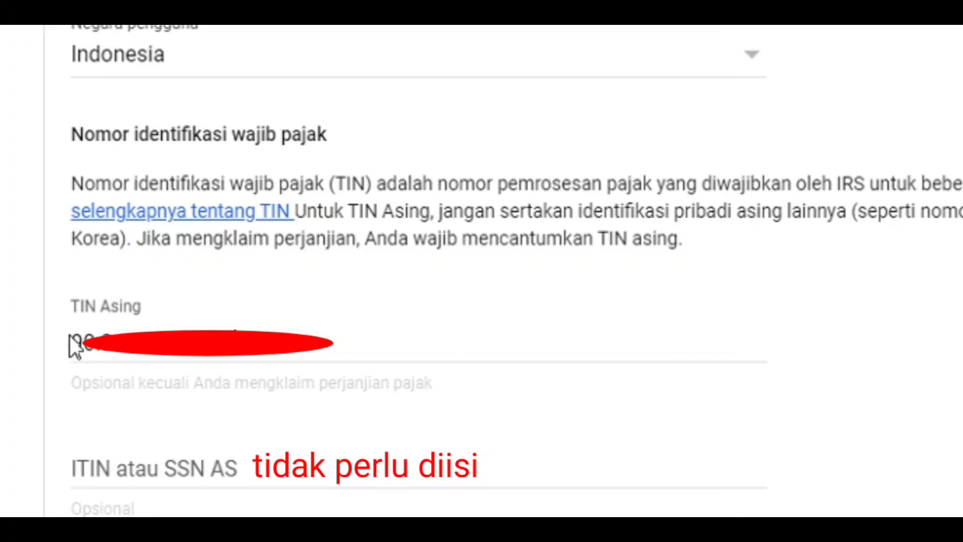
Complete the taxpayer identification section, leaving ITIN atau SSN AS empty, and continue to the Alamat section
{"action": "left_click", "coordinate": [166, 423]}
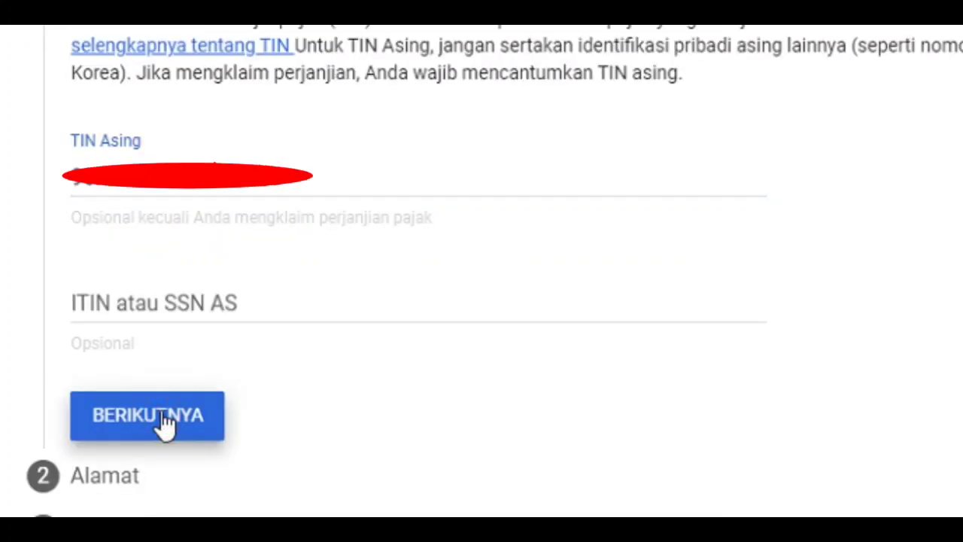
{"action": "scroll", "coordinate": [184, 416], "scroll_direction": "down", "scroll_amount": 2}
{"action": "scroll", "coordinate": [184, 416], "scroll_direction": "up", "scroll_amount": 2}
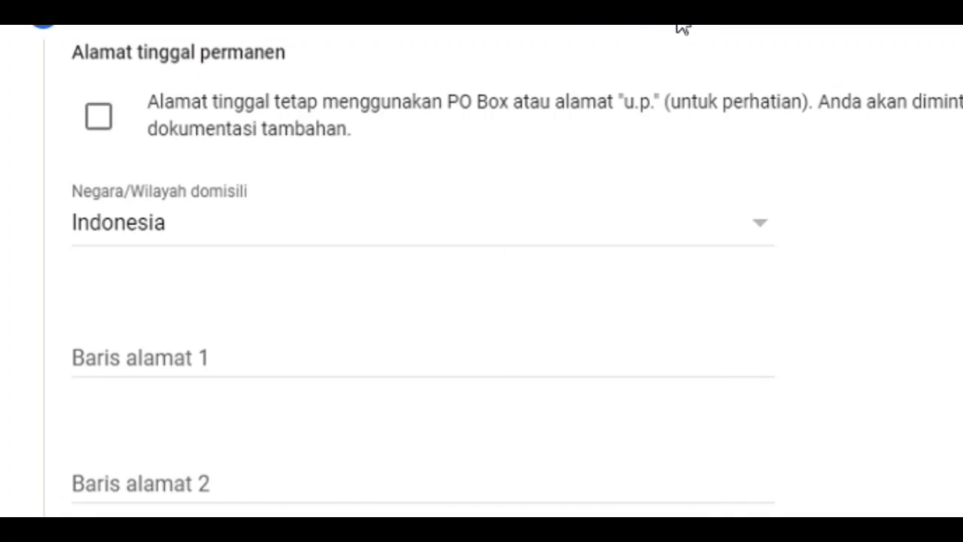
{"action": "scroll", "coordinate": [680, 26], "scroll_direction": "up", "scroll_amount": 1}
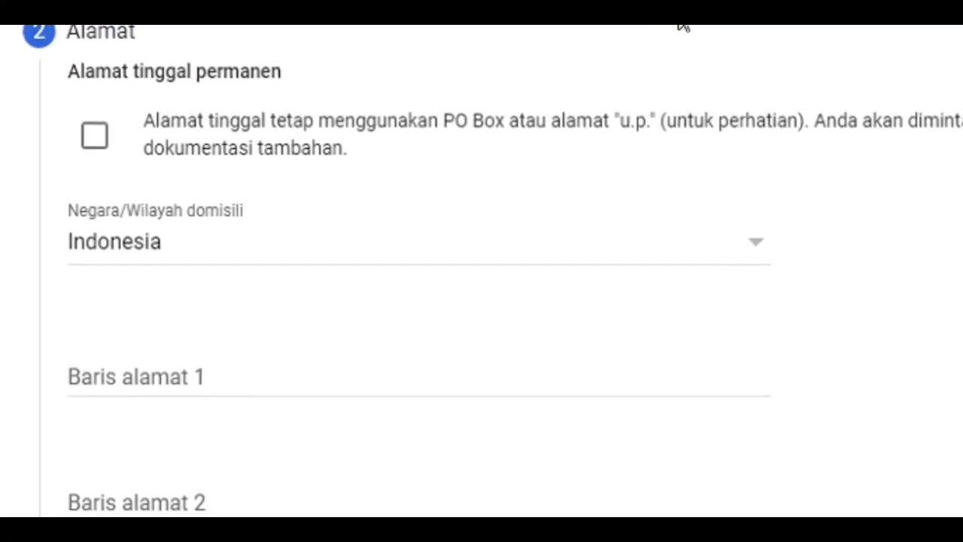
{"action": "scroll", "coordinate": [680, 25], "scroll_direction": "down", "scroll_amount": 1}
{"action": "scroll", "coordinate": [684, 26], "scroll_direction": "down", "scroll_amount": 1}
{"action": "scroll", "coordinate": [684, 26], "scroll_direction": "right", "scroll_amount": 1}
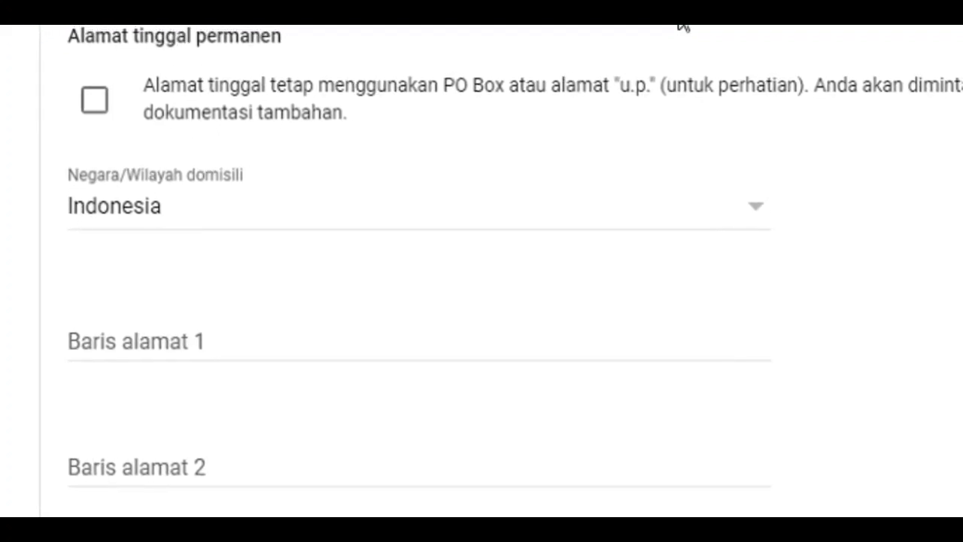
Fill in the permanent residential address, including the address lines, city, province and postal code
{"action": "left_click", "coordinate": [118, 340]}
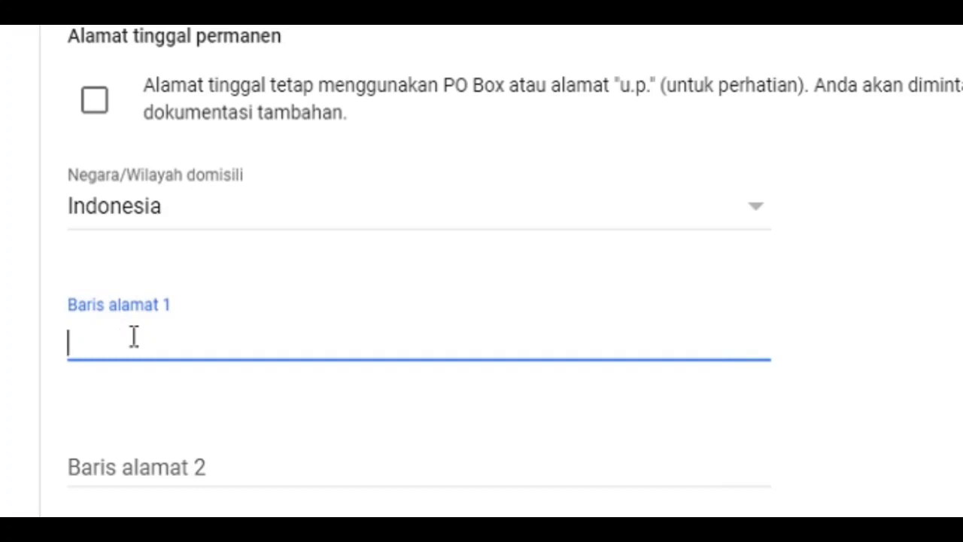
{"action": "left_click", "coordinate": [194, 462]}
{"action": "scroll", "coordinate": [203, 459], "scroll_direction": "down", "scroll_amount": 2}
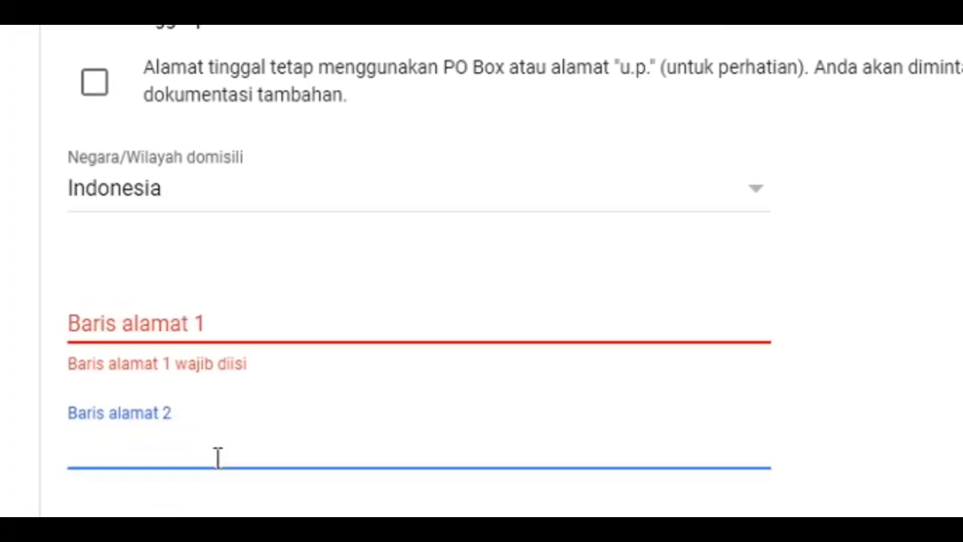
{"action": "left_click", "coordinate": [162, 450]}
{"action": "scroll", "coordinate": [170, 447], "scroll_direction": "down", "scroll_amount": 2}
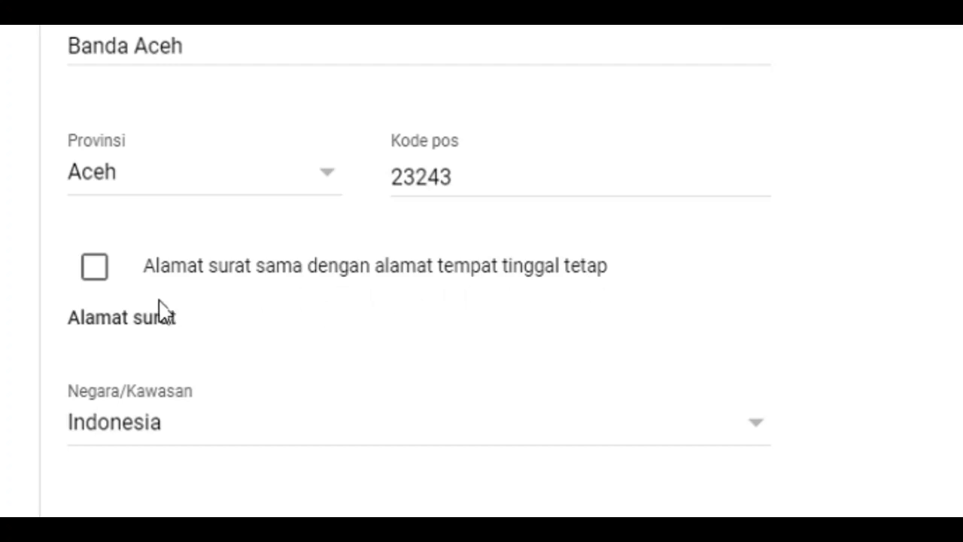
Mark the mailing address as the same as the permanent address and continue to the Perjanjian pajak section
{"action": "left_click", "coordinate": [98, 274]}
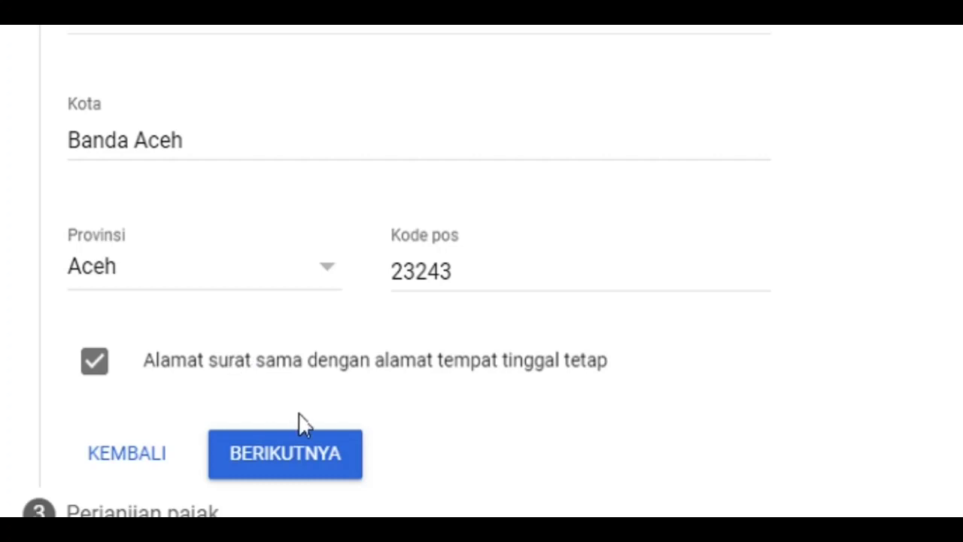
{"action": "left_click", "coordinate": [286, 457]}
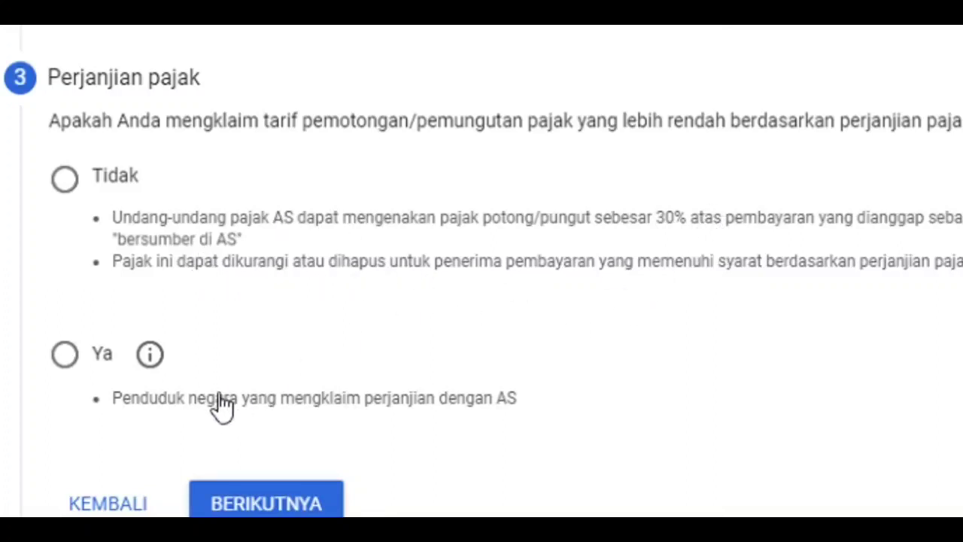
Claim a reduced withholding rate under a tax treaty by choosing Ya, and set the treaty Negara to Indonesia
{"action": "left_click", "coordinate": [64, 360]}
{"action": "left_click", "coordinate": [98, 367]}
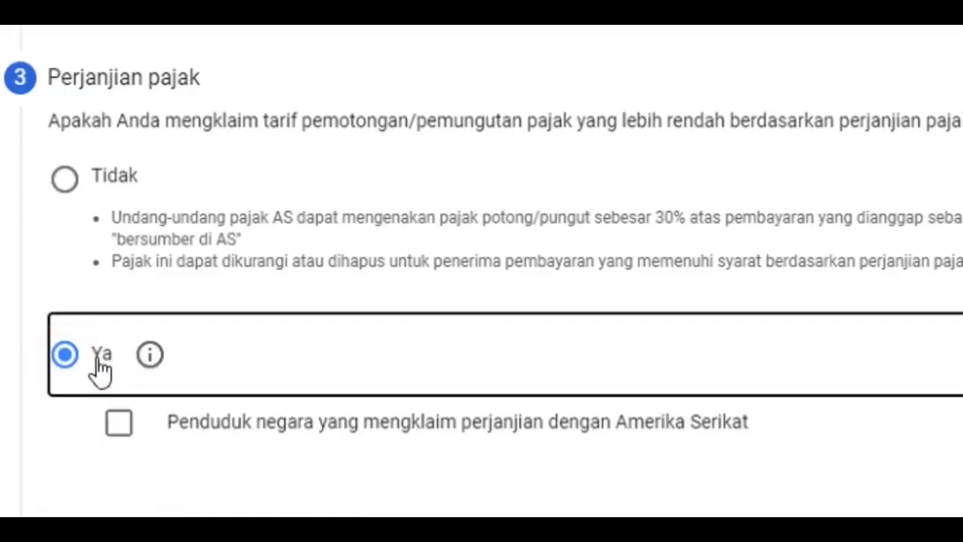
{"action": "scroll", "coordinate": [226, 373], "scroll_direction": "down", "scroll_amount": 2}
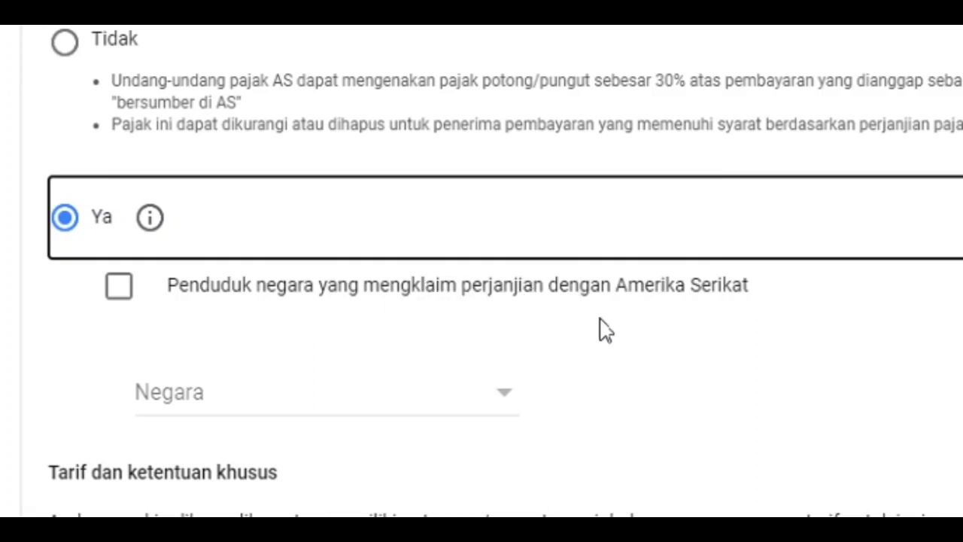
{"action": "left_click", "coordinate": [500, 395]}
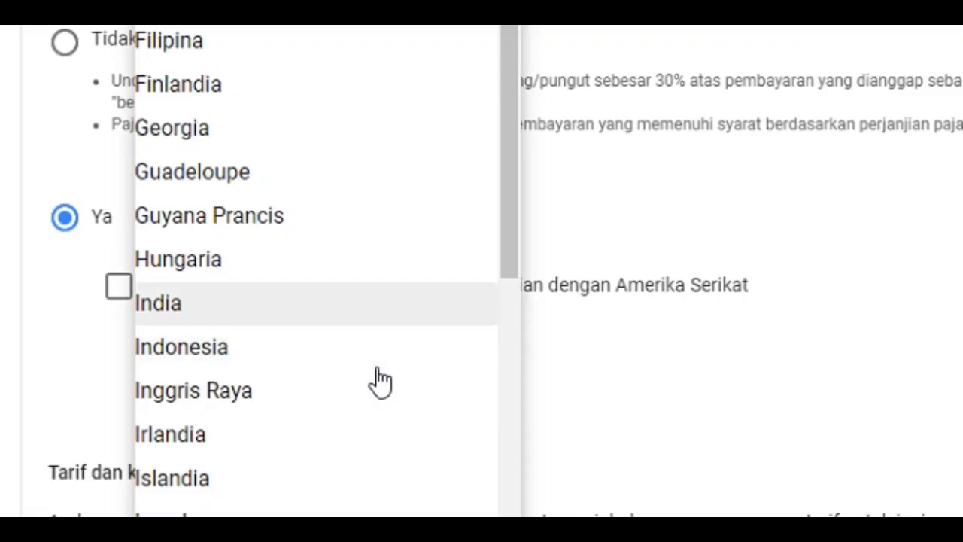
{"action": "left_click", "coordinate": [256, 349]}
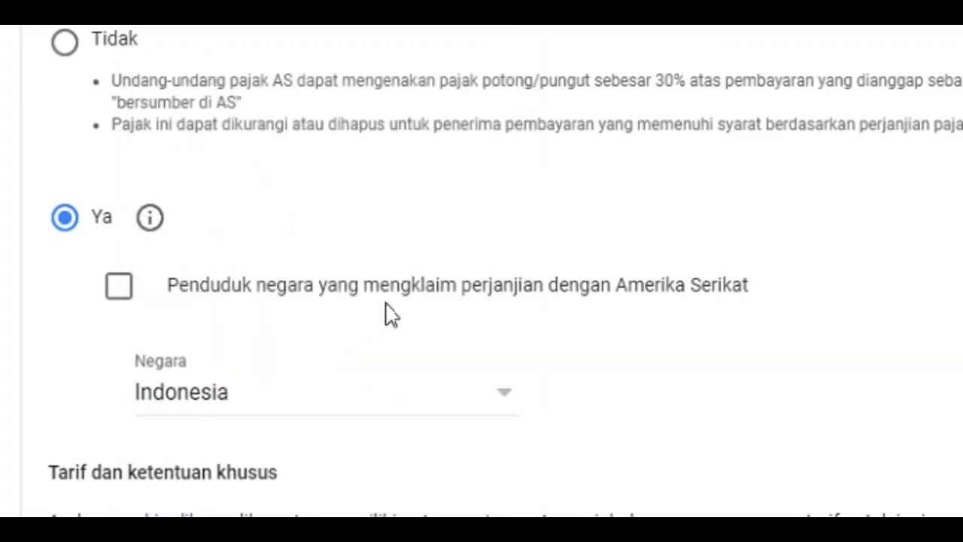
Claim Layanan (AdSense) under Pasal 8 ayat 1 at 0% (pengurangan tarif) and accept its treaty eligibility statement
{"action": "scroll", "coordinate": [393, 315], "scroll_direction": "down", "scroll_amount": 2}
{"action": "scroll", "coordinate": [392, 315], "scroll_direction": "down", "scroll_amount": 2}
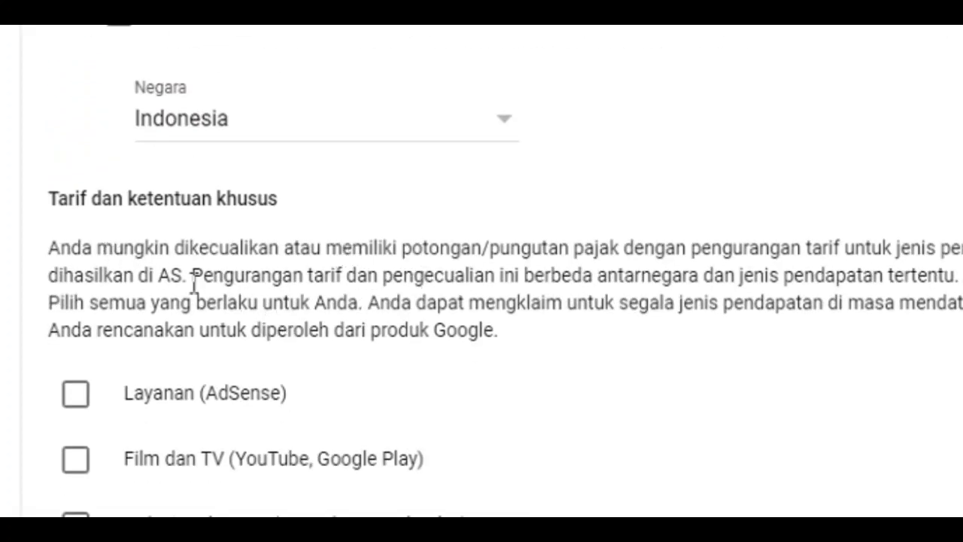
{"action": "scroll", "coordinate": [282, 305], "scroll_direction": "down", "scroll_amount": 2}
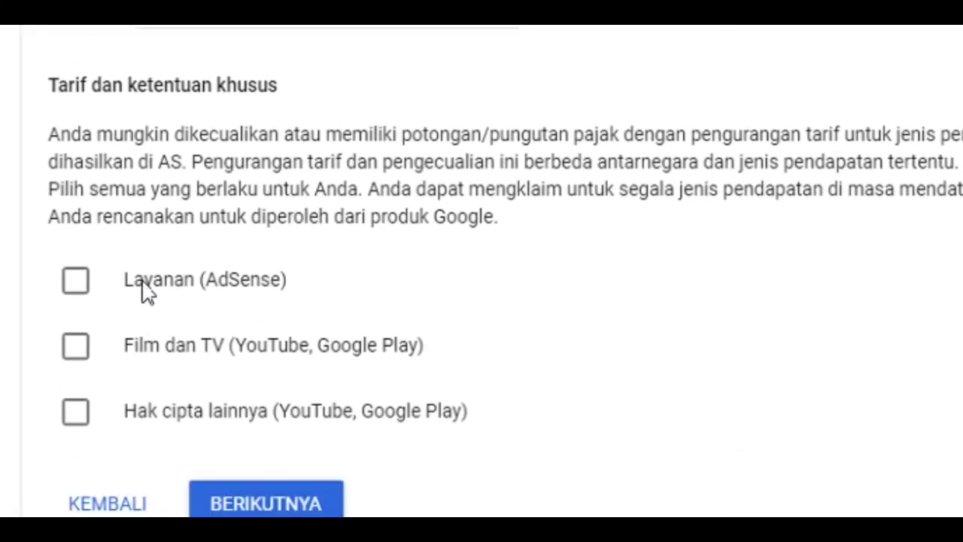
{"action": "left_click", "coordinate": [76, 280]}
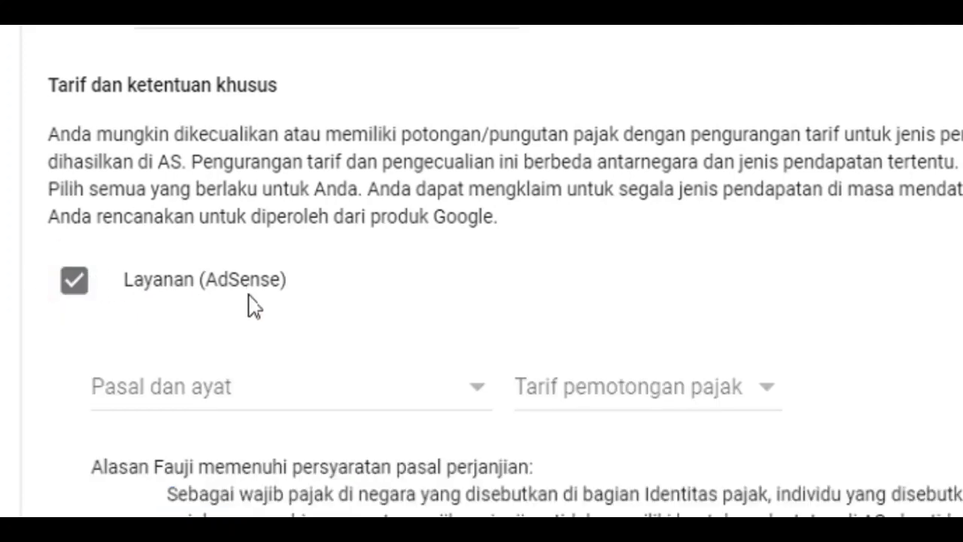
{"action": "scroll", "coordinate": [255, 306], "scroll_direction": "down", "scroll_amount": 2}
{"action": "left_click", "coordinate": [435, 260]}
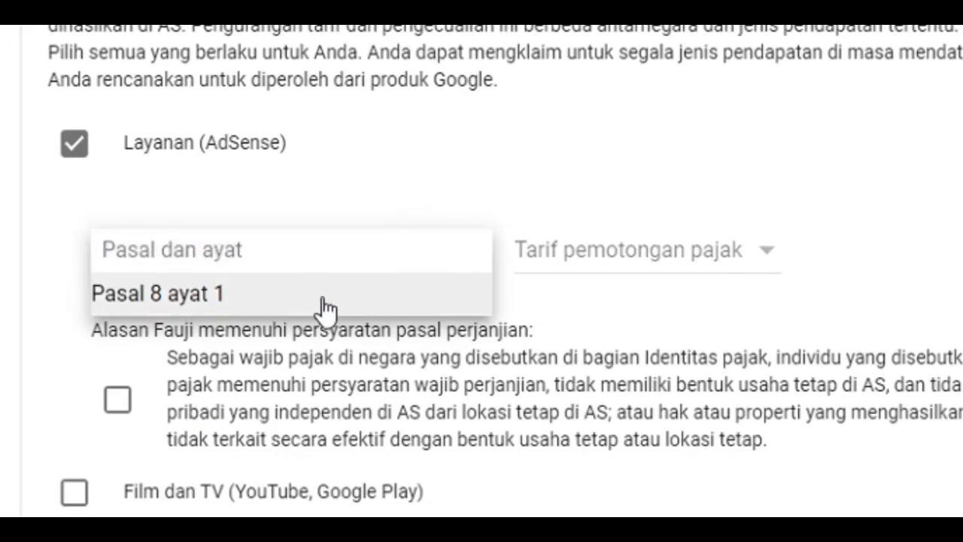
{"action": "left_click", "coordinate": [325, 303]}
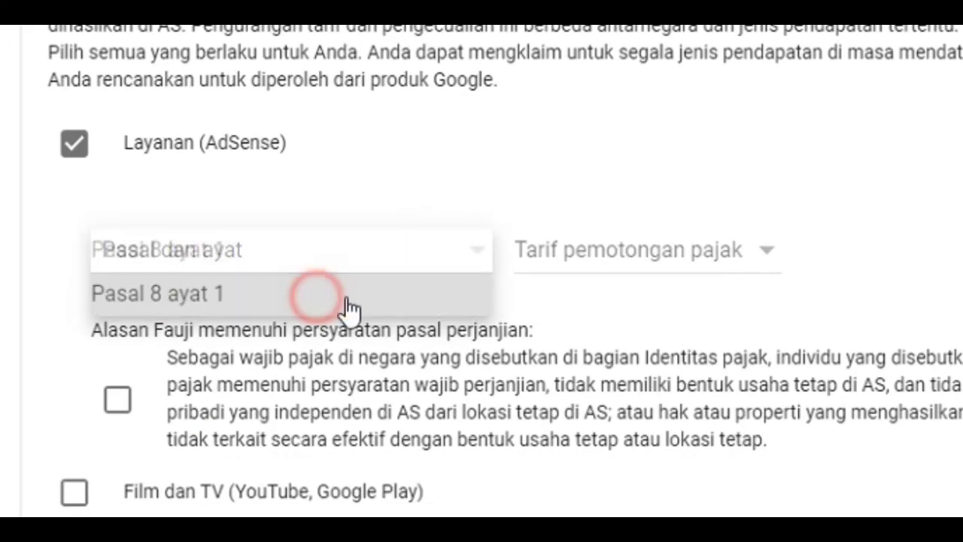
{"action": "left_click", "coordinate": [756, 256]}
{"action": "left_click", "coordinate": [693, 292]}
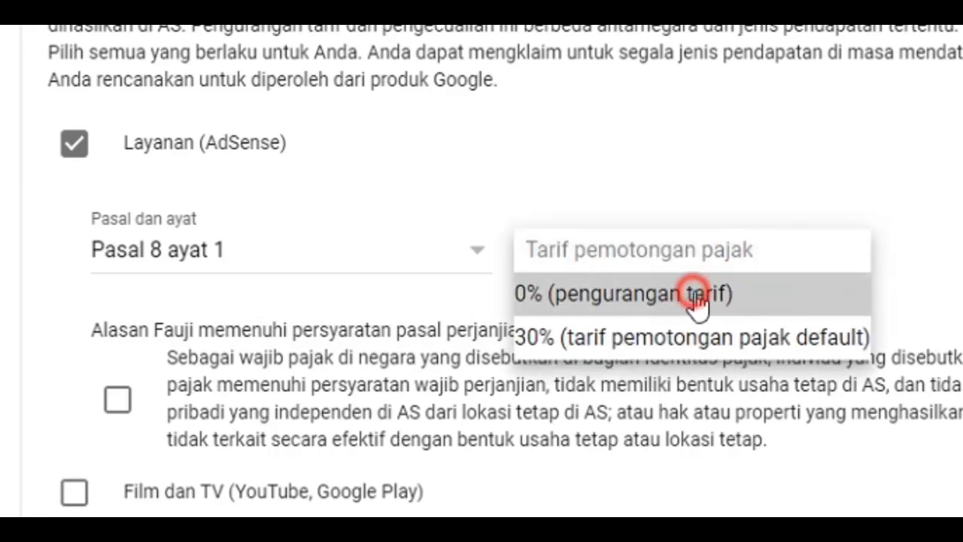
{"action": "scroll", "coordinate": [525, 217], "scroll_direction": "down", "scroll_amount": 2}
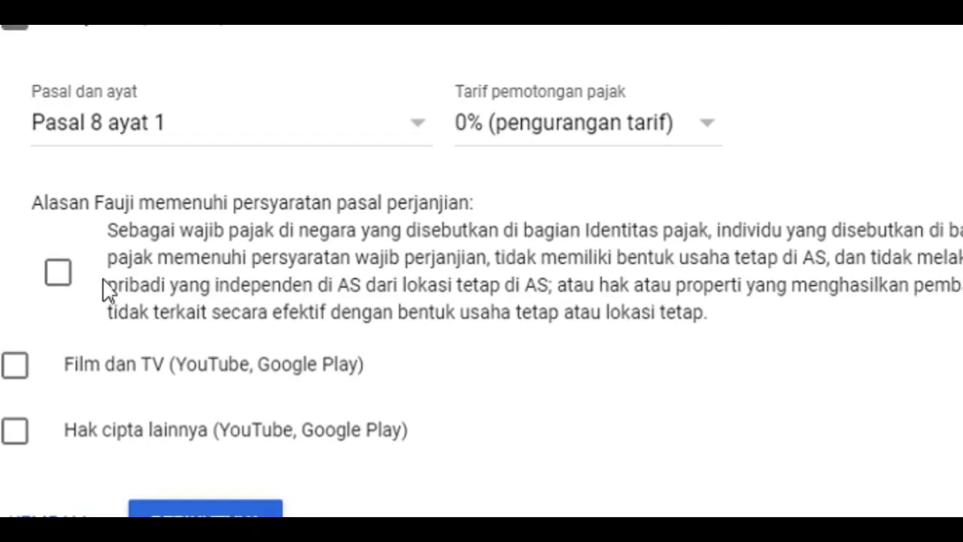
{"action": "left_click", "coordinate": [54, 275]}
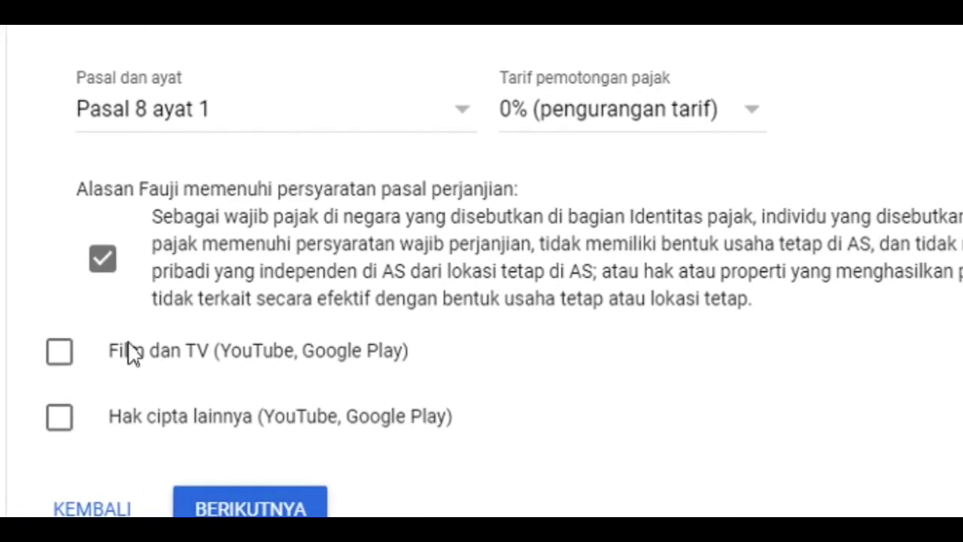
Claim Film dan TV (YouTube, Google Play) under Pasal 13 ayat 2 at 10% (pengurangan tarif) and accept its eligibility statement
{"action": "left_click", "coordinate": [60, 354]}
{"action": "scroll", "coordinate": [466, 333], "scroll_direction": "down", "scroll_amount": 2}
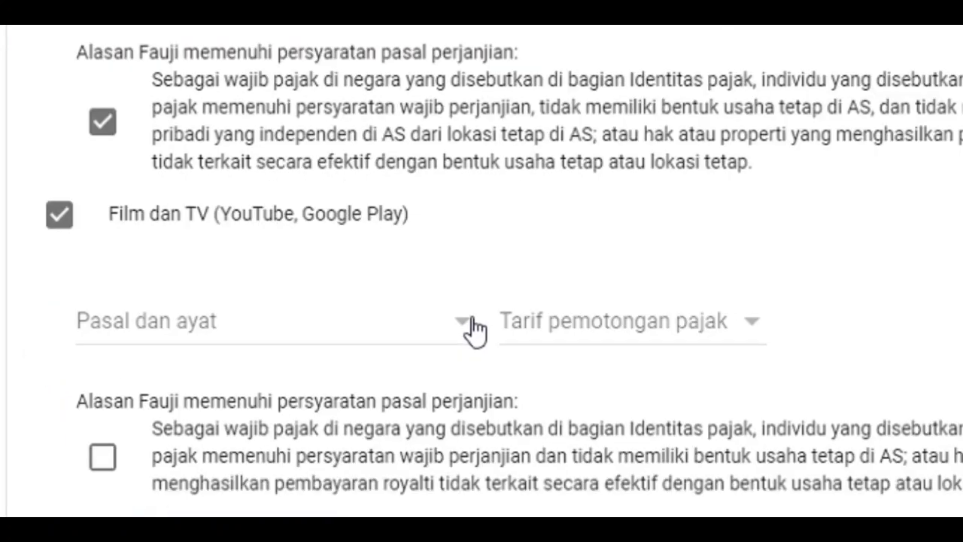
{"action": "left_click", "coordinate": [451, 333]}
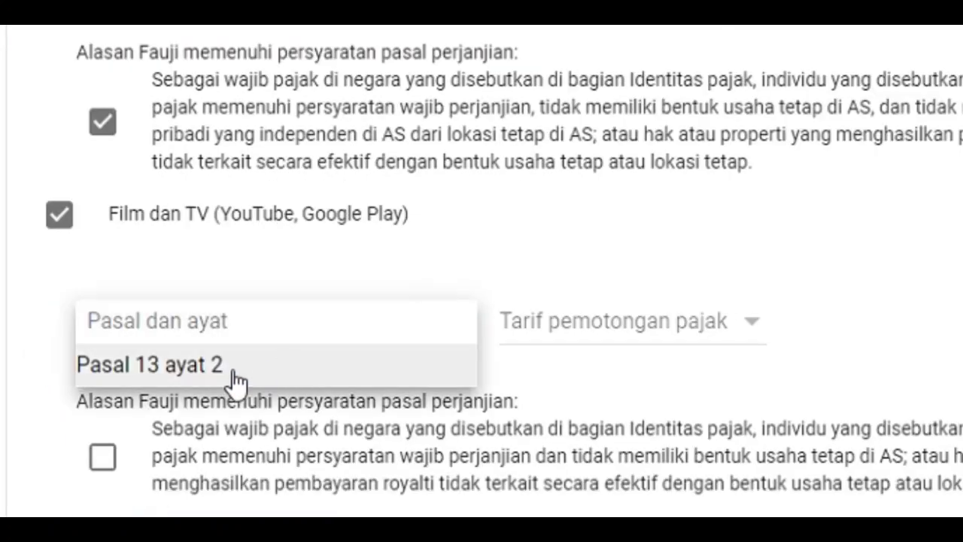
{"action": "left_click", "coordinate": [232, 375]}
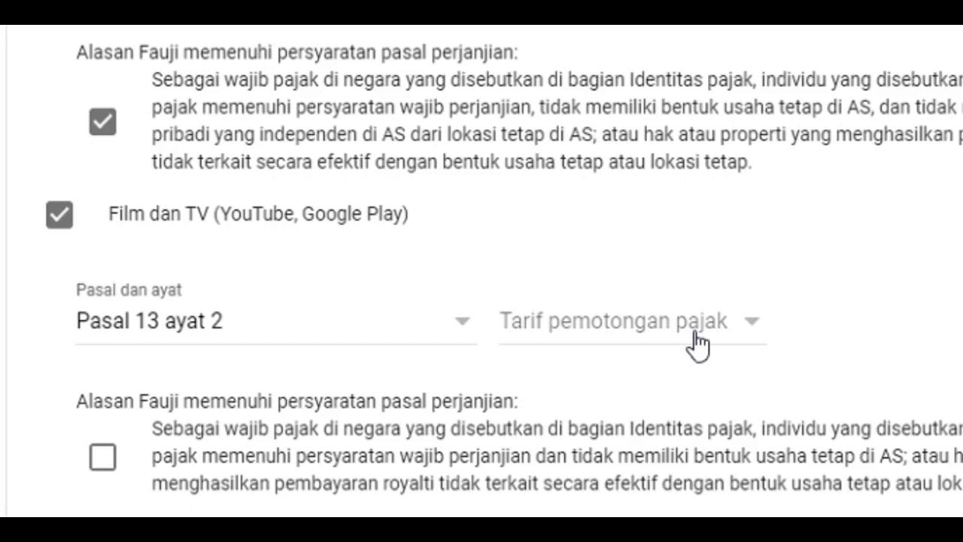
{"action": "left_click", "coordinate": [742, 332]}
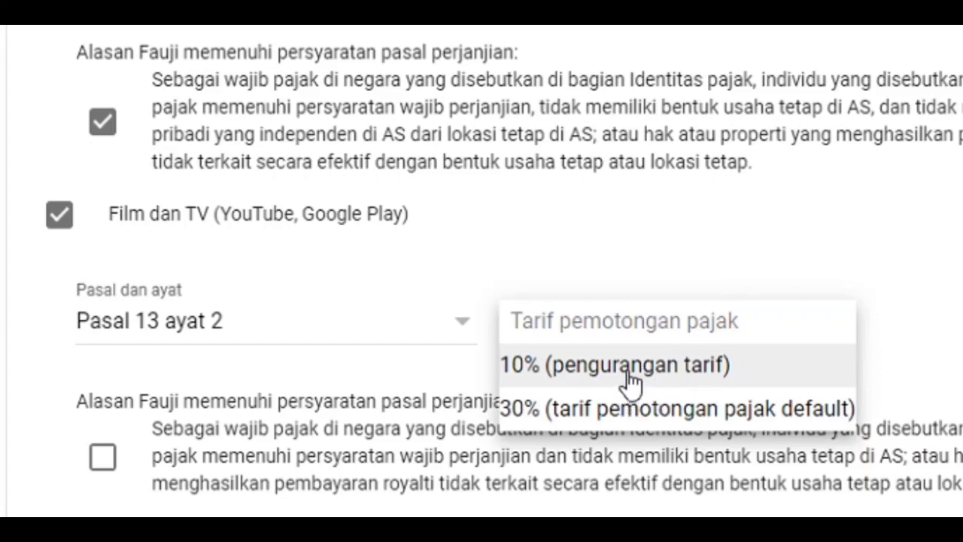
{"action": "left_click", "coordinate": [606, 382]}
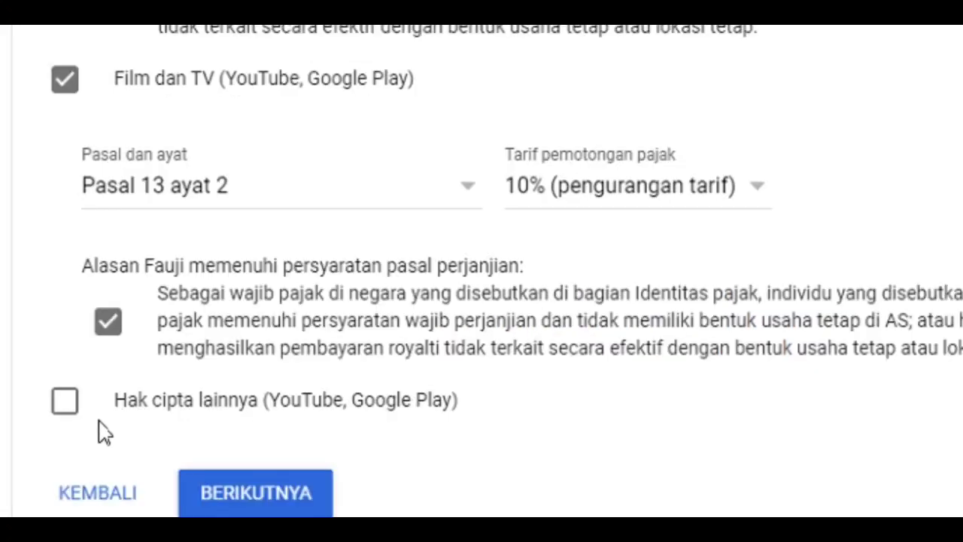
Claim Hak cipta lainnya (YouTube, Google Play) under Pasal 13 ayat 2 at 10% (pengurangan tarif) and accept its eligibility statement
{"action": "left_click", "coordinate": [63, 407]}
{"action": "scroll", "coordinate": [248, 389], "scroll_direction": "down", "scroll_amount": 2}
{"action": "left_click", "coordinate": [300, 390]}
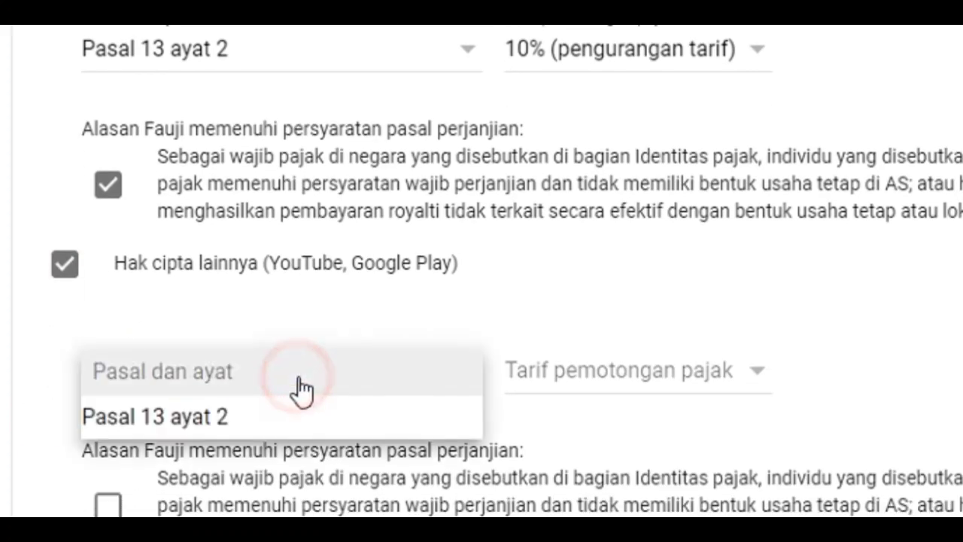
{"action": "left_click", "coordinate": [254, 430]}
{"action": "left_click", "coordinate": [586, 390]}
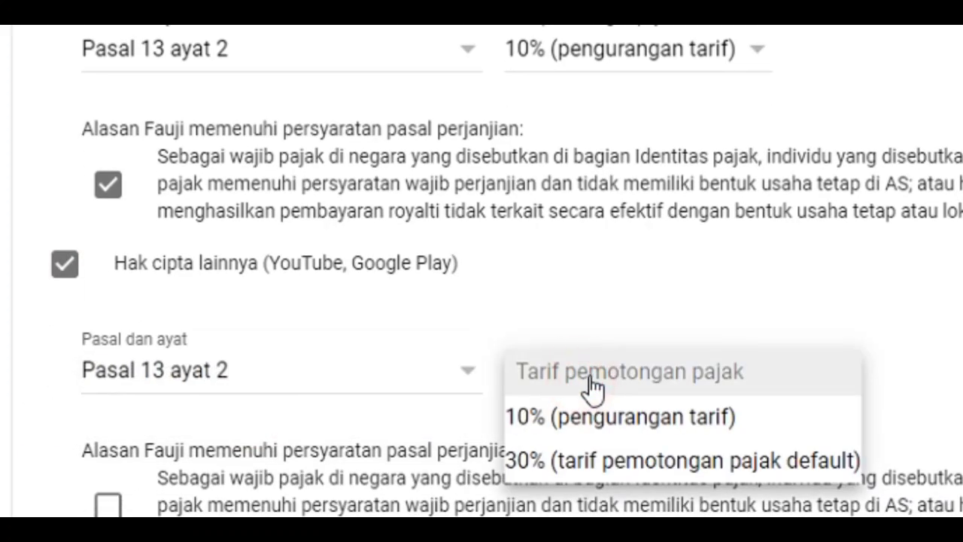
{"action": "left_click", "coordinate": [600, 430]}
{"action": "scroll", "coordinate": [611, 402], "scroll_direction": "down", "scroll_amount": 2}
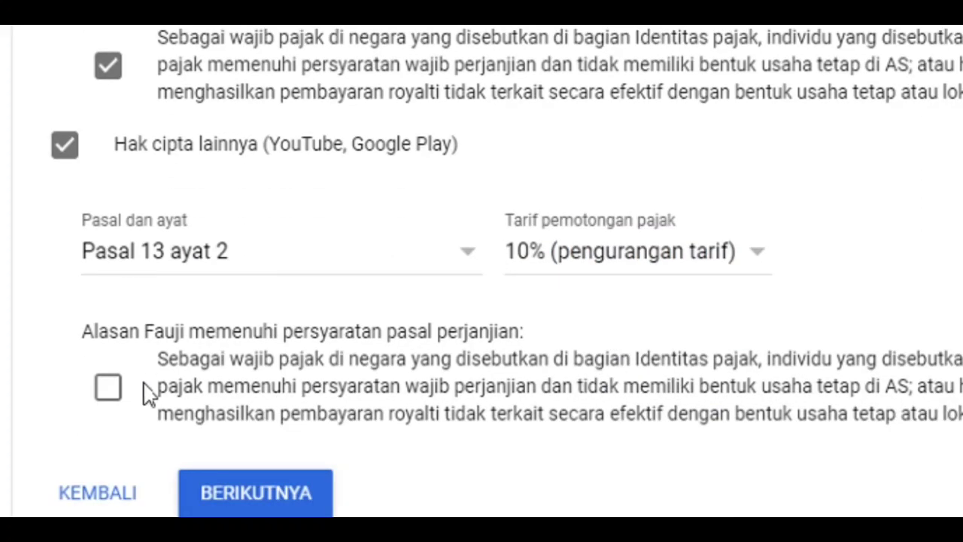
{"action": "left_click", "coordinate": [103, 393]}
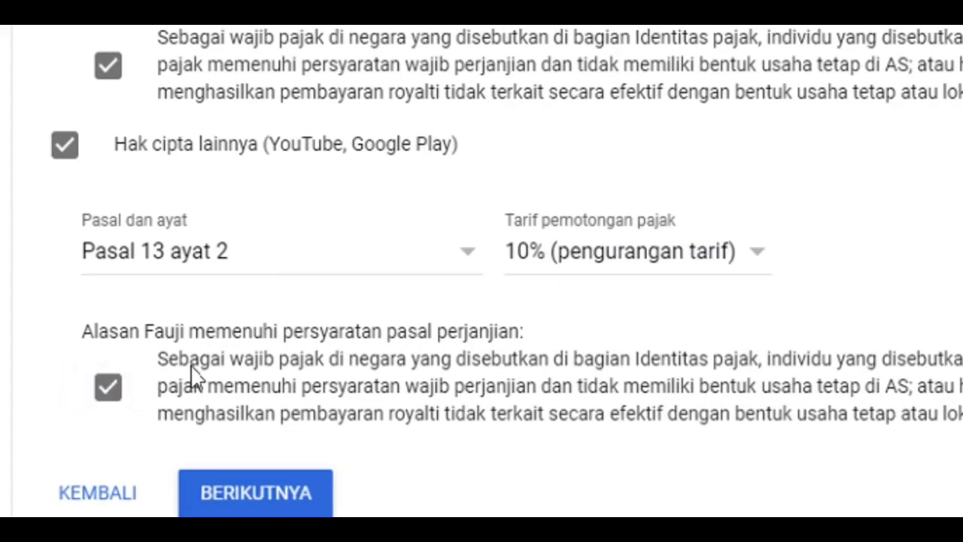
Complete the Perjanjian pajak section and continue to Pratinjau dokumen
{"action": "left_click", "coordinate": [271, 508]}
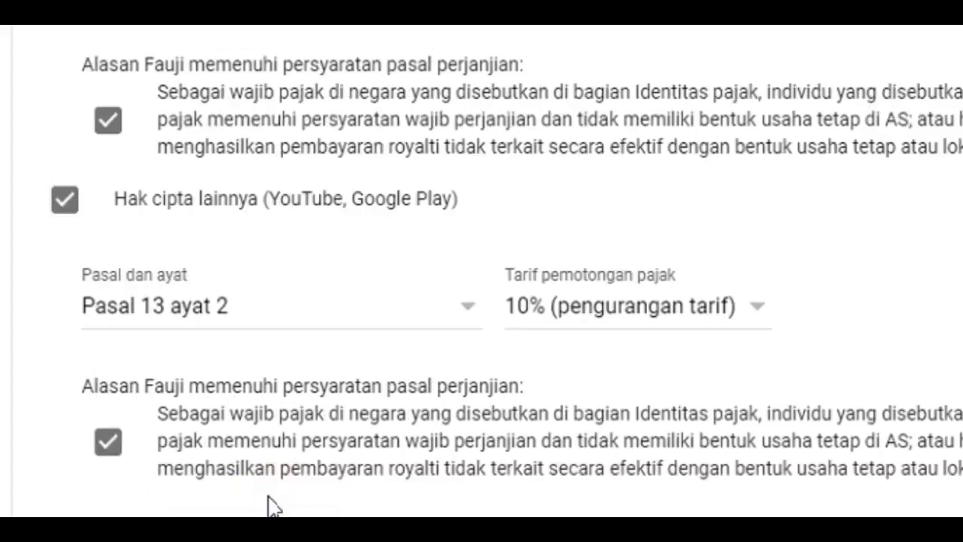
{"action": "scroll", "coordinate": [292, 410], "scroll_direction": "down", "scroll_amount": 1}
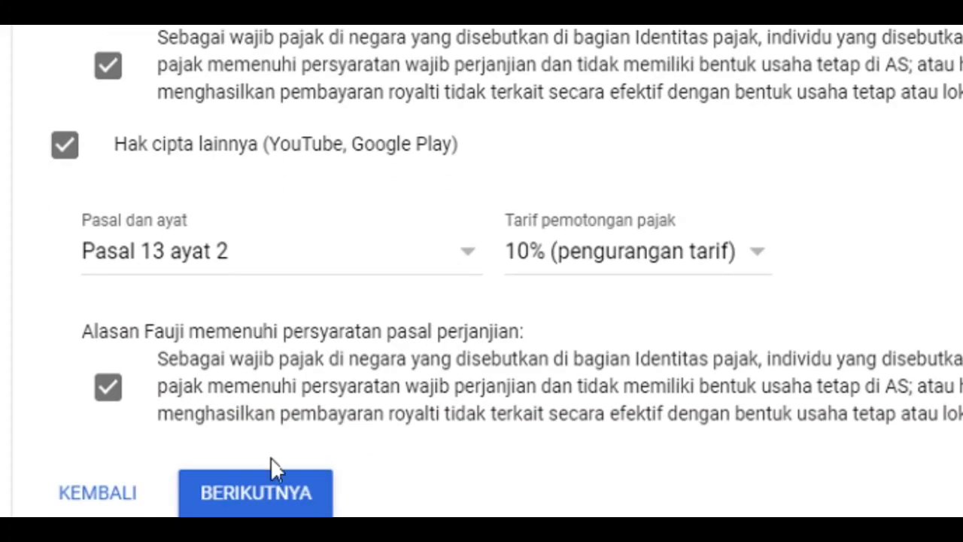
{"action": "left_click", "coordinate": [249, 493]}
{"action": "left_click", "coordinate": [285, 496]}
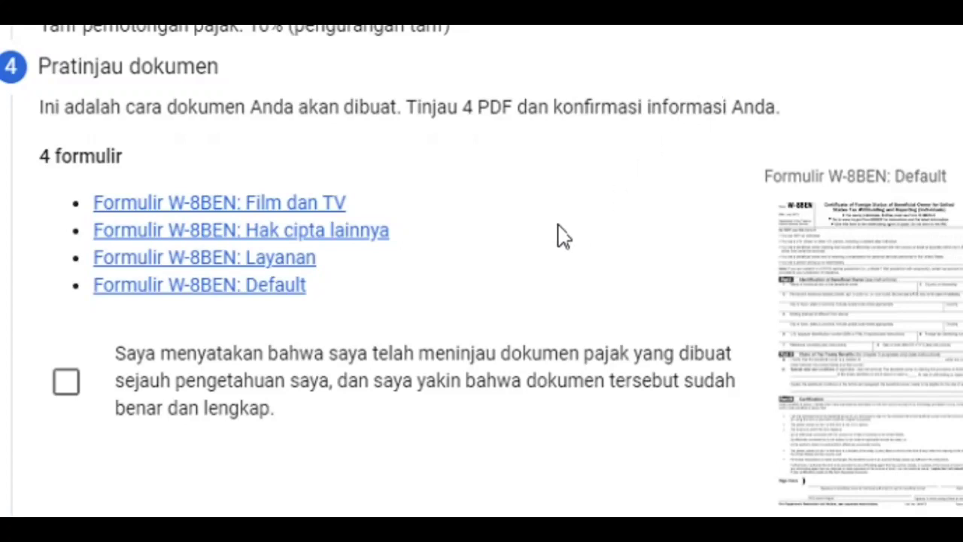
Declare that the generated W-8BEN documents have been reviewed and are correct, and continue to the Sertifikasi section
{"action": "scroll", "coordinate": [558, 224], "scroll_direction": "up", "scroll_amount": 1}
{"action": "scroll", "coordinate": [554, 226], "scroll_direction": "down", "scroll_amount": 1}
{"action": "scroll", "coordinate": [553, 245], "scroll_direction": "down", "scroll_amount": 1}
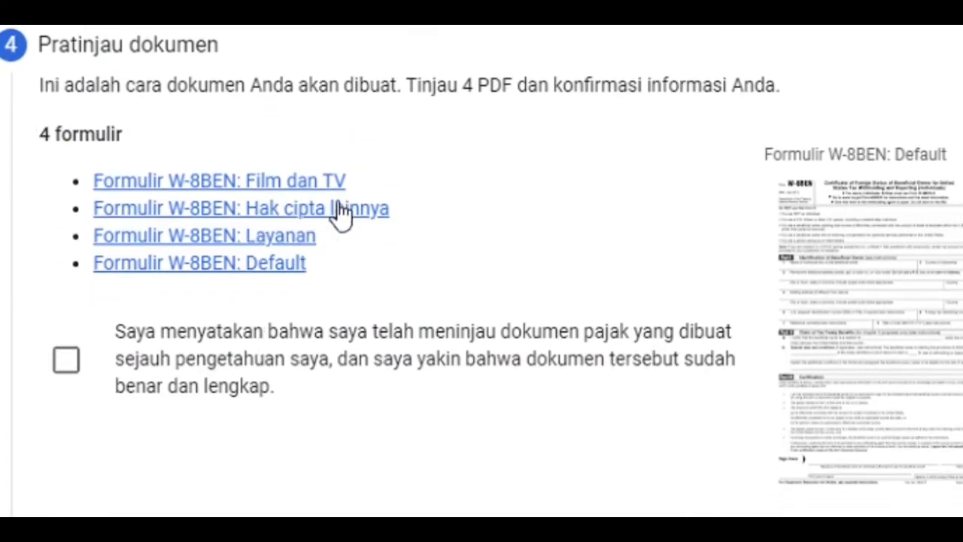
{"action": "left_click", "coordinate": [69, 363]}
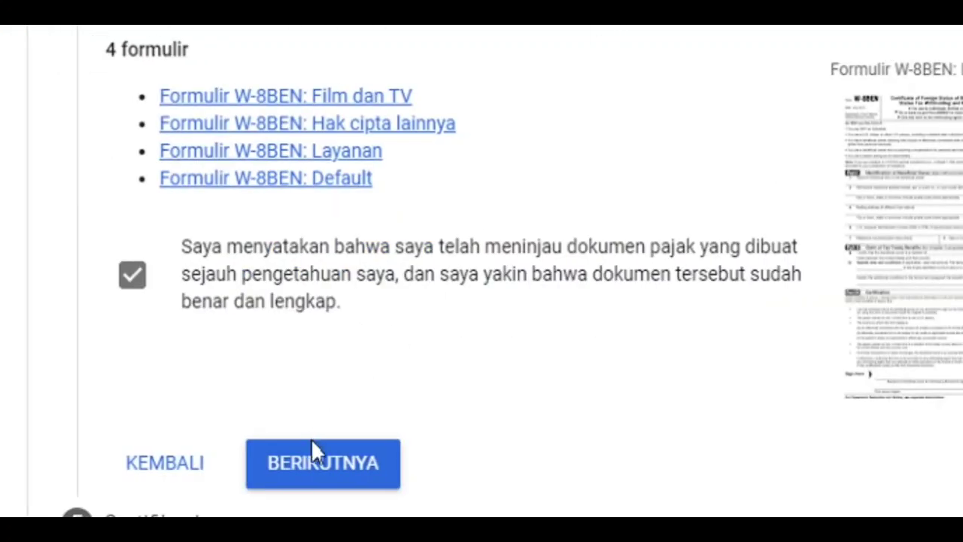
{"action": "left_click", "coordinate": [320, 459]}
Sign the certification by entering the account holder's full legal name under Tanda tangan Anda
{"action": "scroll", "coordinate": [354, 248], "scroll_direction": "down", "scroll_amount": 2}
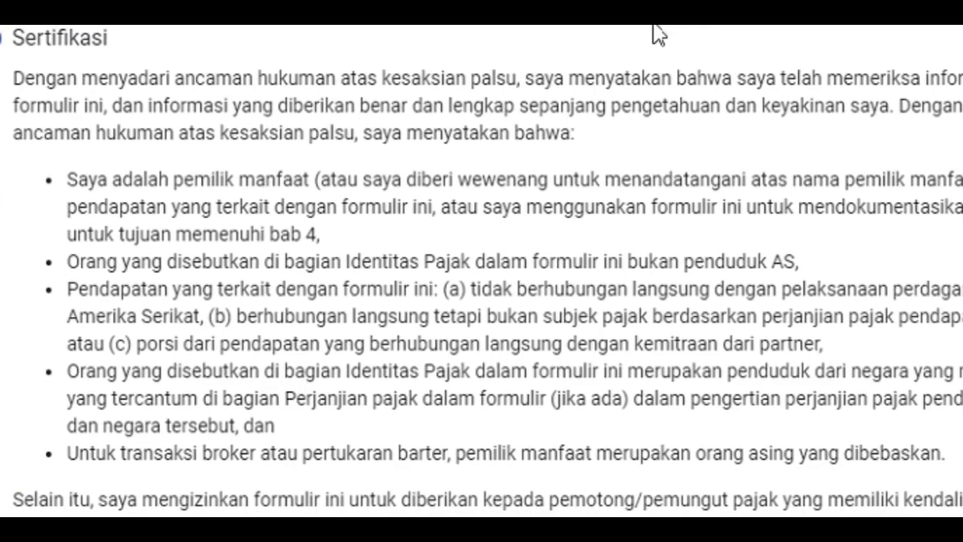
{"action": "scroll", "coordinate": [537, 191], "scroll_direction": "down", "scroll_amount": 3}
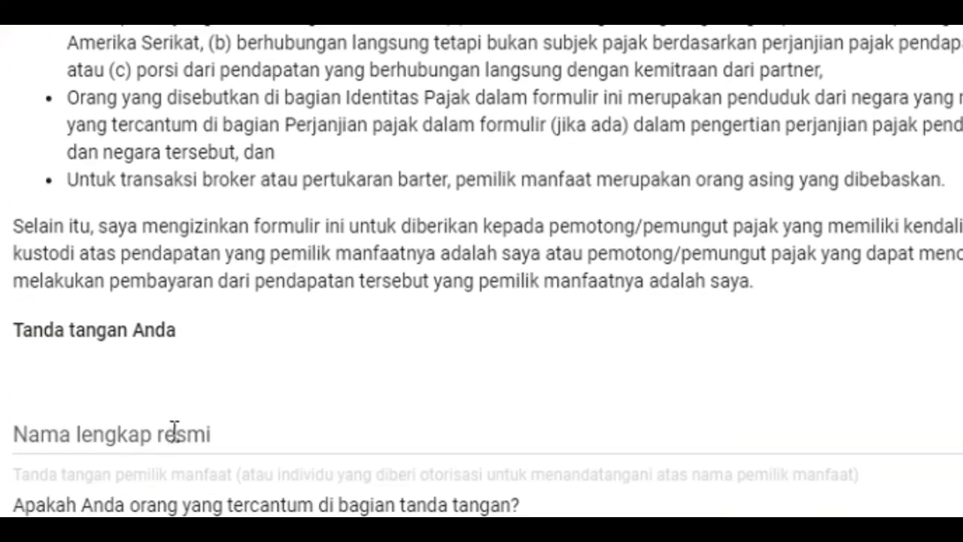
{"action": "left_click", "coordinate": [174, 430]}
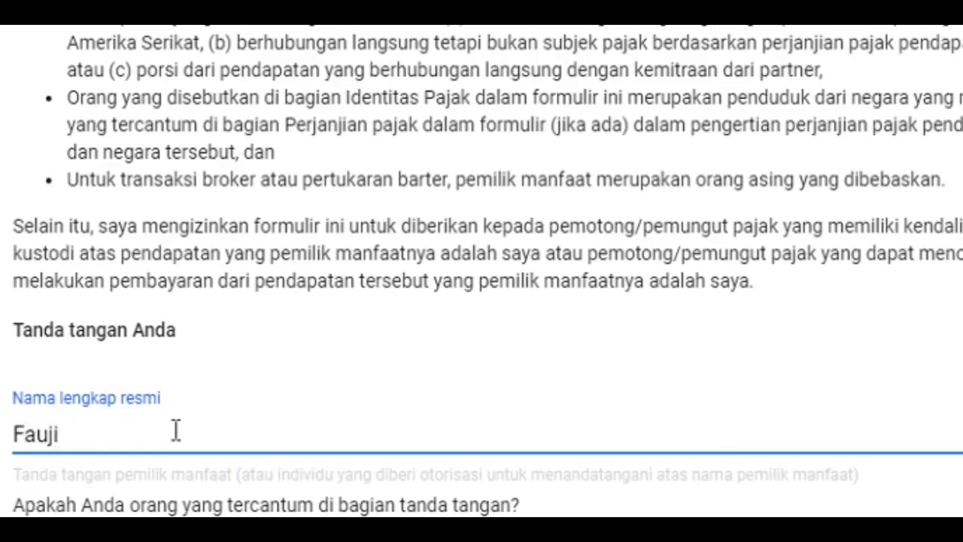
{"action": "scroll", "coordinate": [213, 414], "scroll_direction": "down", "scroll_amount": 2}
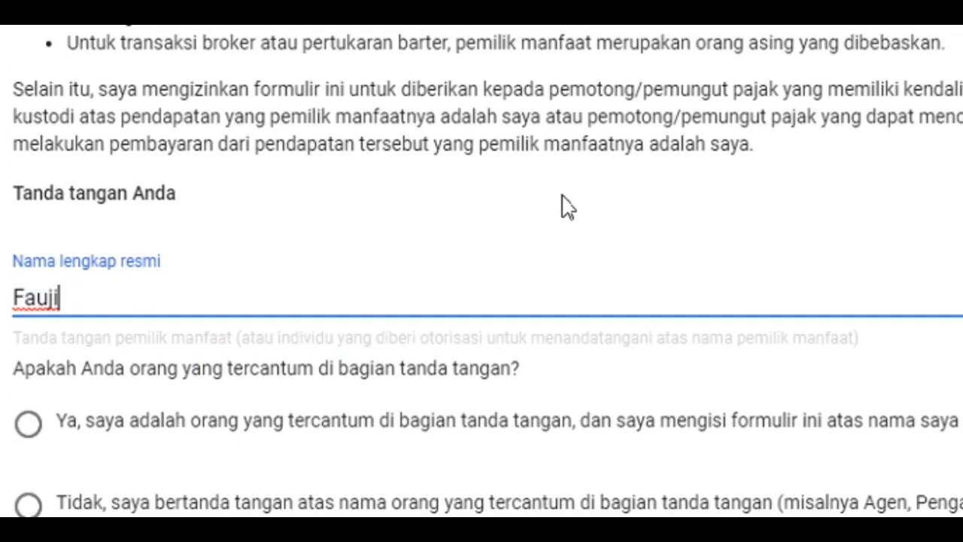
{"action": "left_click", "coordinate": [670, 26]}
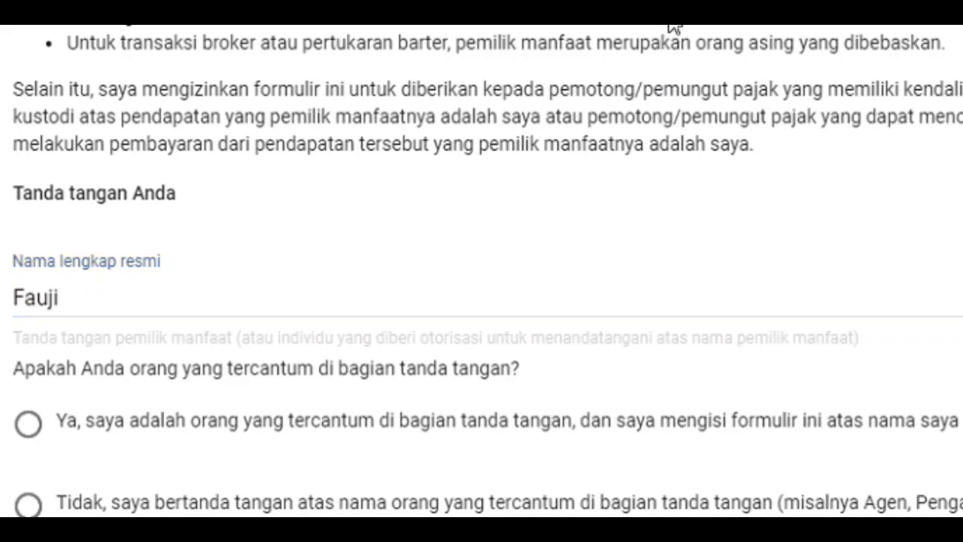
Confirm being the person named in the signature section and continue to Aktivitas dan layanan yang dijalankan di AS dan Affidavit
{"action": "scroll", "coordinate": [573, 286], "scroll_direction": "down", "scroll_amount": 2}
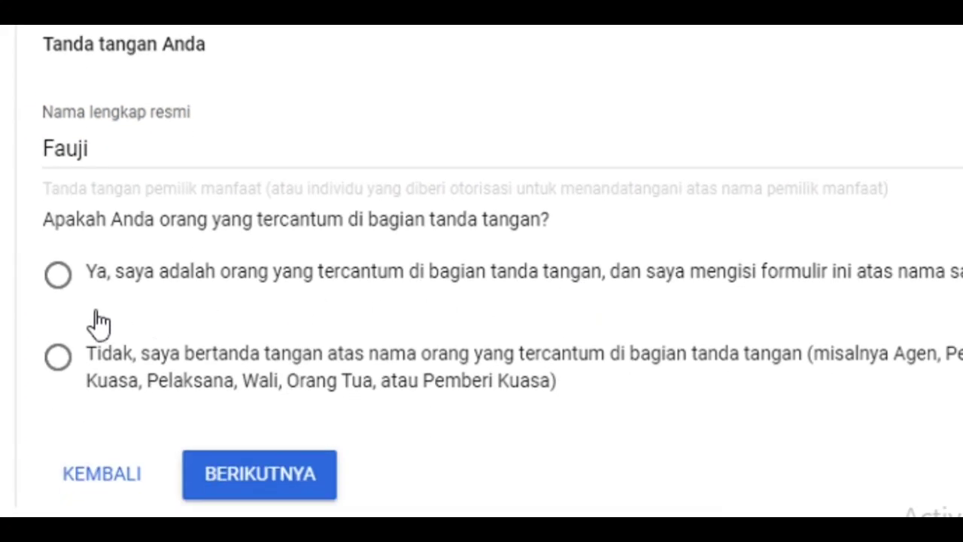
{"action": "left_click", "coordinate": [69, 277]}
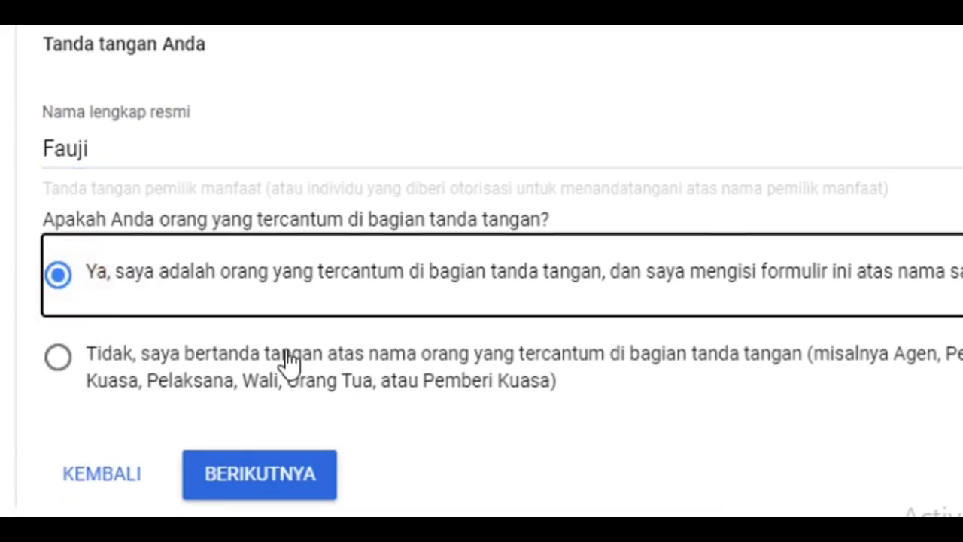
{"action": "left_click", "coordinate": [251, 489]}
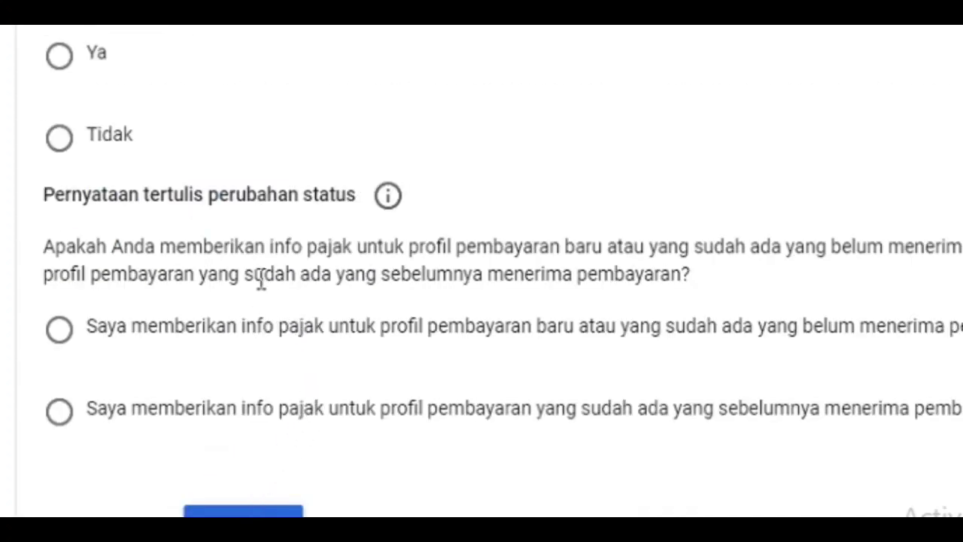
{"action": "scroll", "coordinate": [258, 275], "scroll_direction": "up", "scroll_amount": 3}
{"action": "scroll", "coordinate": [259, 275], "scroll_direction": "up", "scroll_amount": 1}
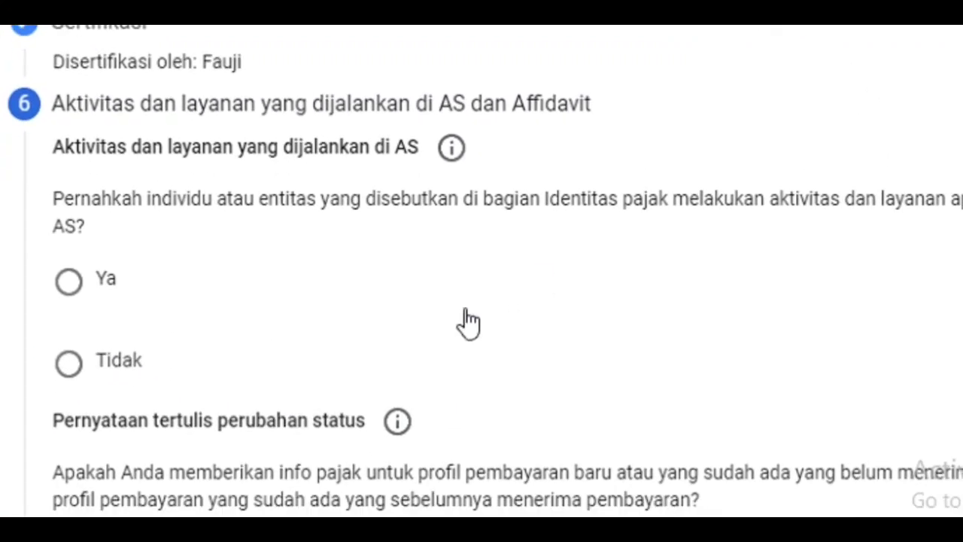
Answer Tidak for activities and services in the US, and declare the tax info is for a new or existing payment profile not yet paid
{"action": "scroll", "coordinate": [83, 279], "scroll_direction": "down", "scroll_amount": 2}
{"action": "left_click", "coordinate": [71, 228]}
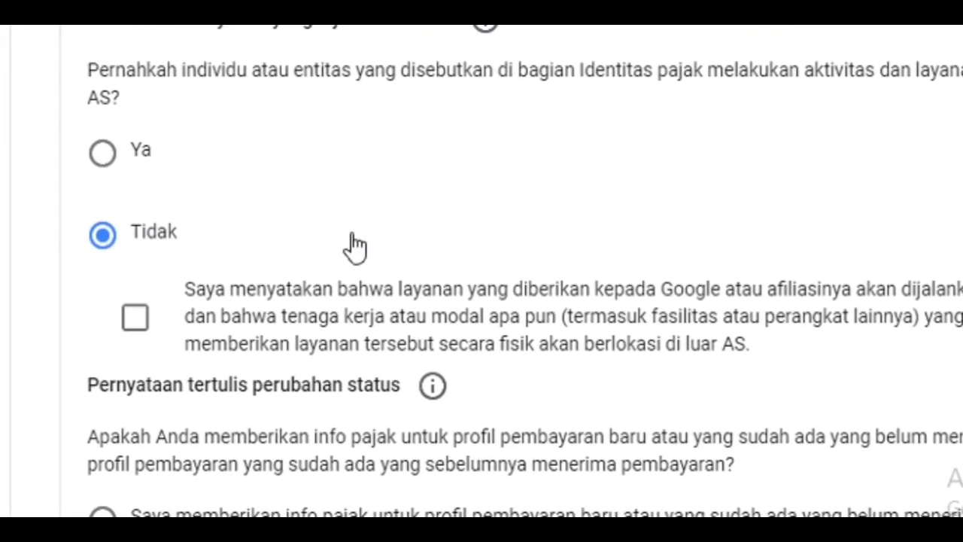
{"action": "scroll", "coordinate": [343, 247], "scroll_direction": "down", "scroll_amount": 1}
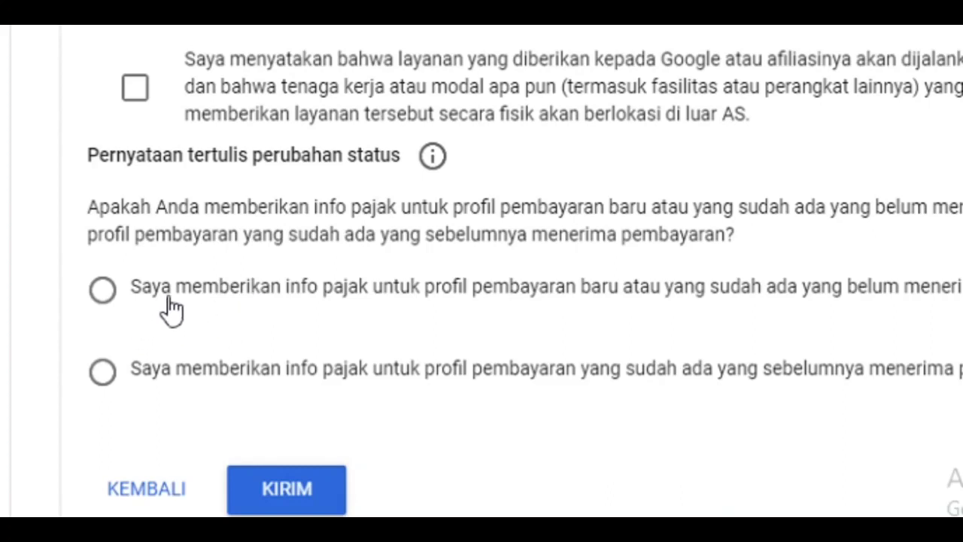
{"action": "left_click", "coordinate": [105, 294]}
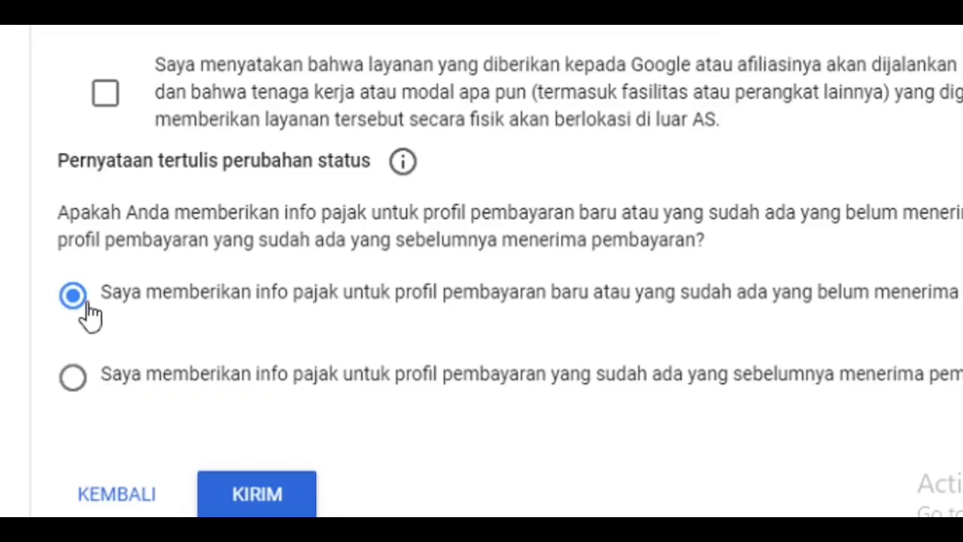
Declare that the services provided to Google or its affiliates are performed outside the US, and submit the tax form
{"action": "scroll", "coordinate": [255, 278], "scroll_direction": "up", "scroll_amount": 2}
{"action": "scroll", "coordinate": [256, 279], "scroll_direction": "down", "scroll_amount": 2}
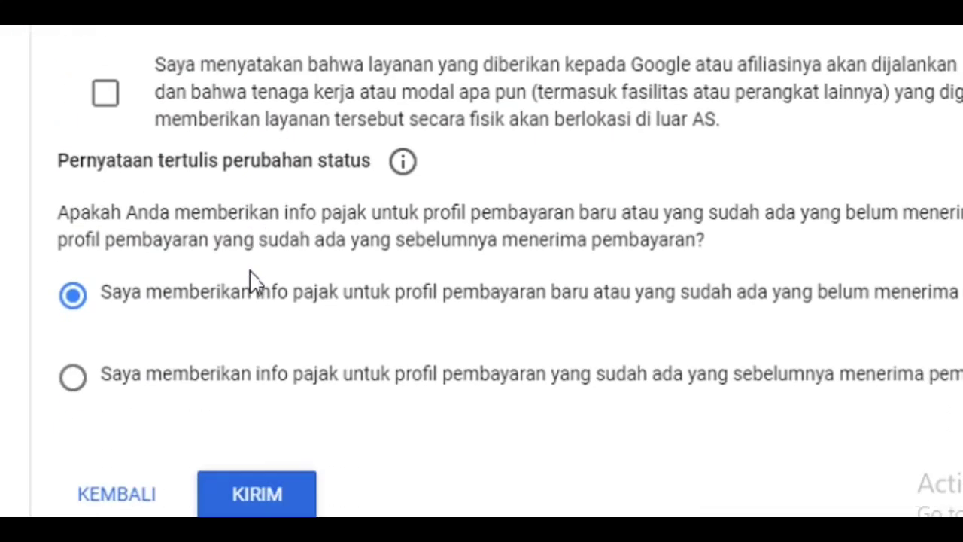
{"action": "left_click", "coordinate": [254, 503]}
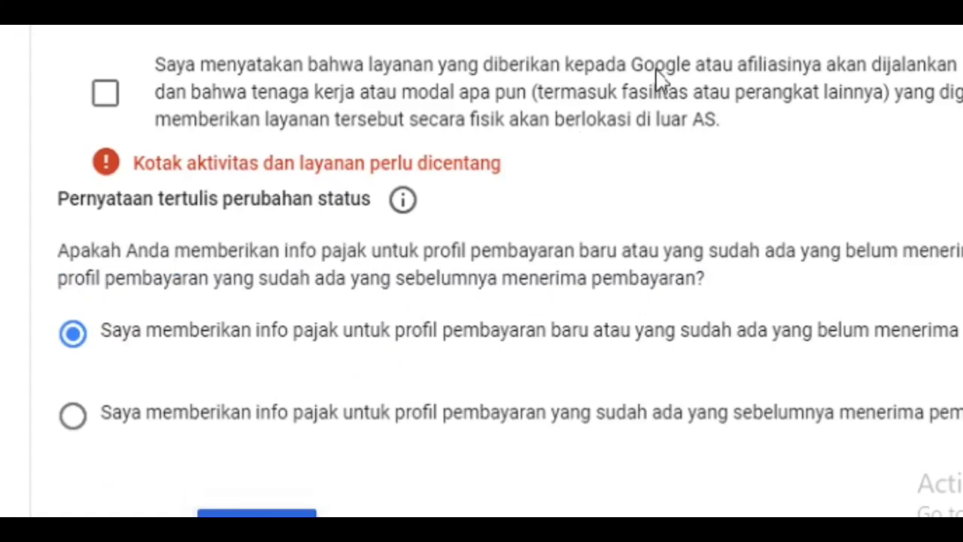
{"action": "left_click", "coordinate": [110, 97]}
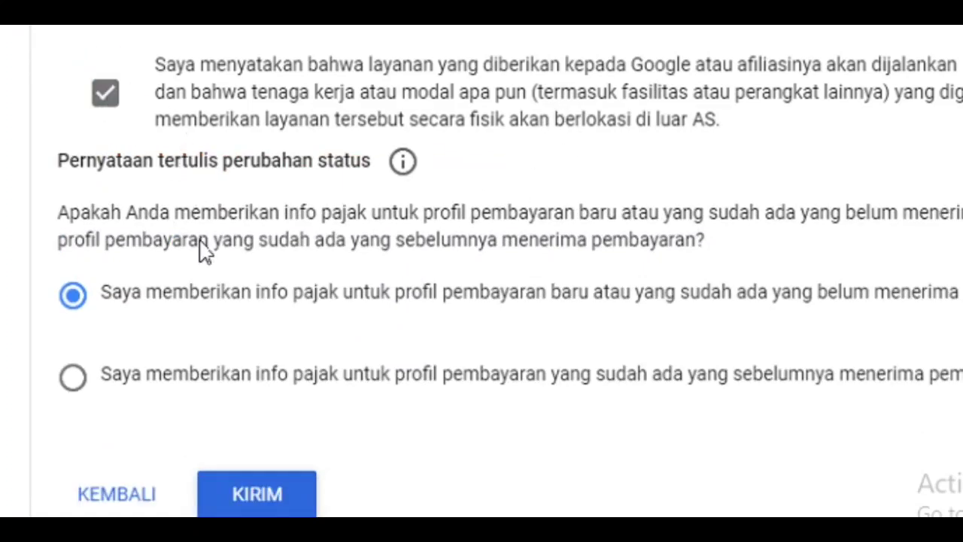
{"action": "scroll", "coordinate": [118, 107], "scroll_direction": "up", "scroll_amount": 2}
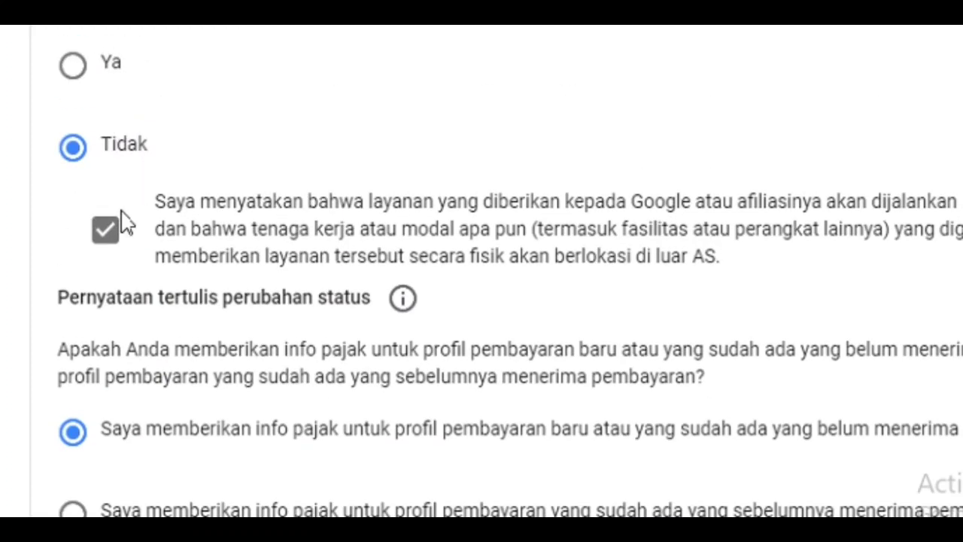
{"action": "scroll", "coordinate": [135, 247], "scroll_direction": "down", "scroll_amount": 2}
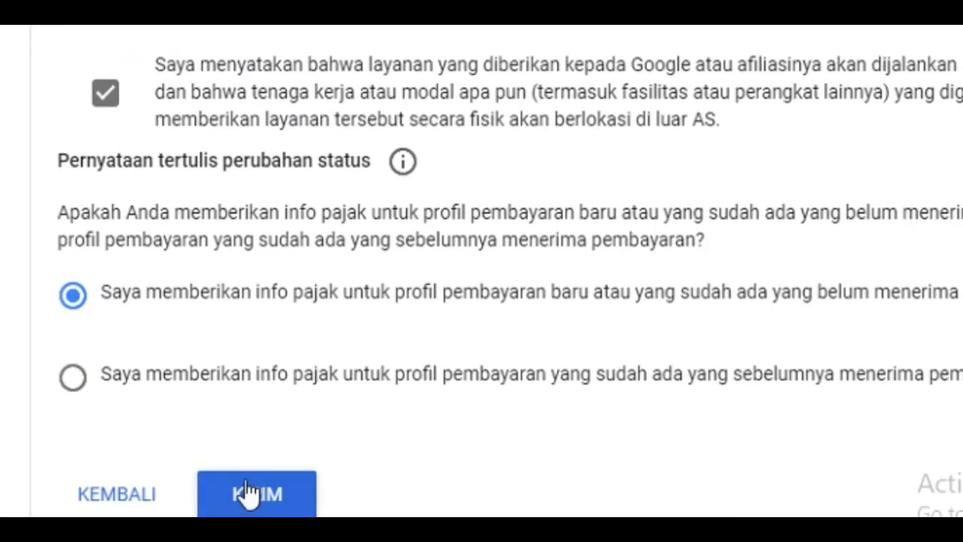
{"action": "left_click", "coordinate": [250, 494]}
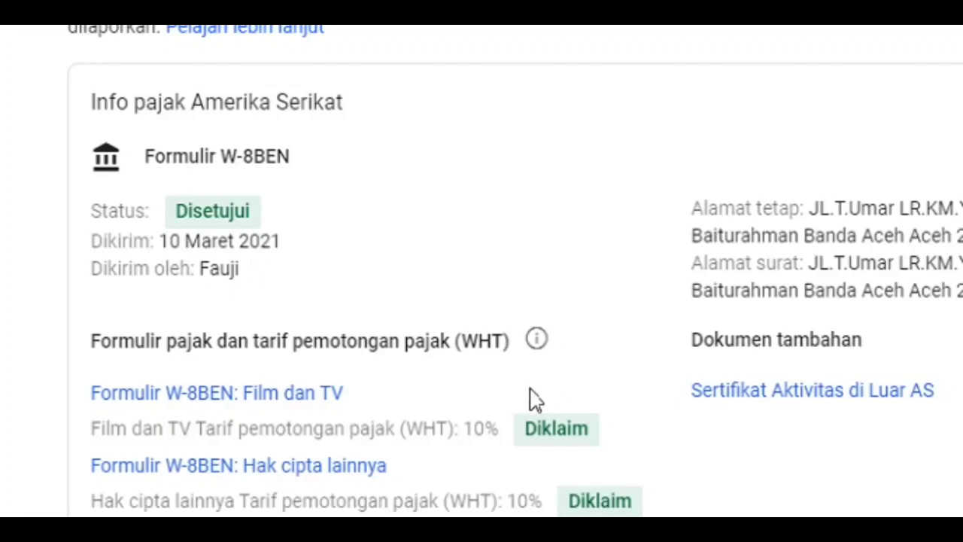
Review the submitted W-8BEN form's status and the withholding tax rates for each income category under Info pajak Amerika Serikat
{"action": "scroll", "coordinate": [700, 23], "scroll_direction": "down", "scroll_amount": 1}
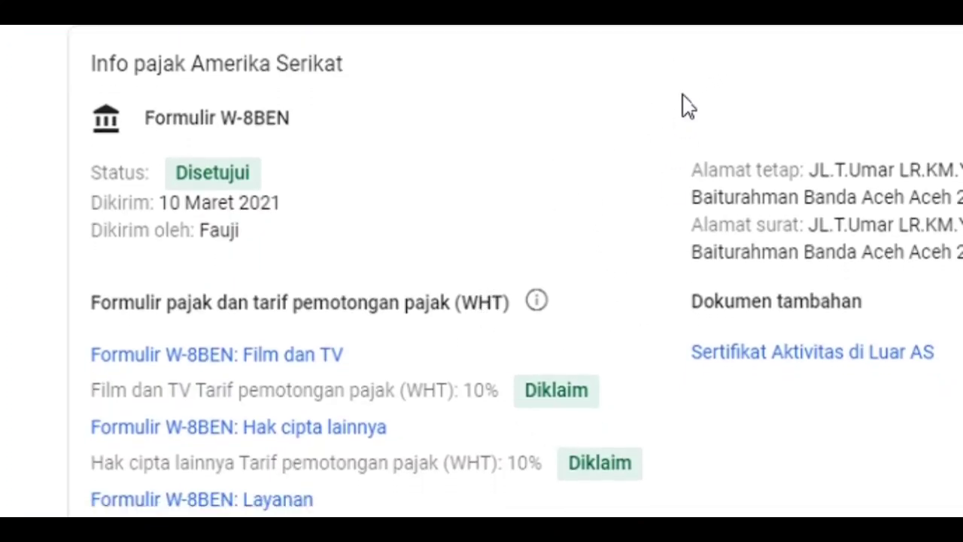
{"action": "scroll", "coordinate": [683, 22], "scroll_direction": "down", "scroll_amount": 1}
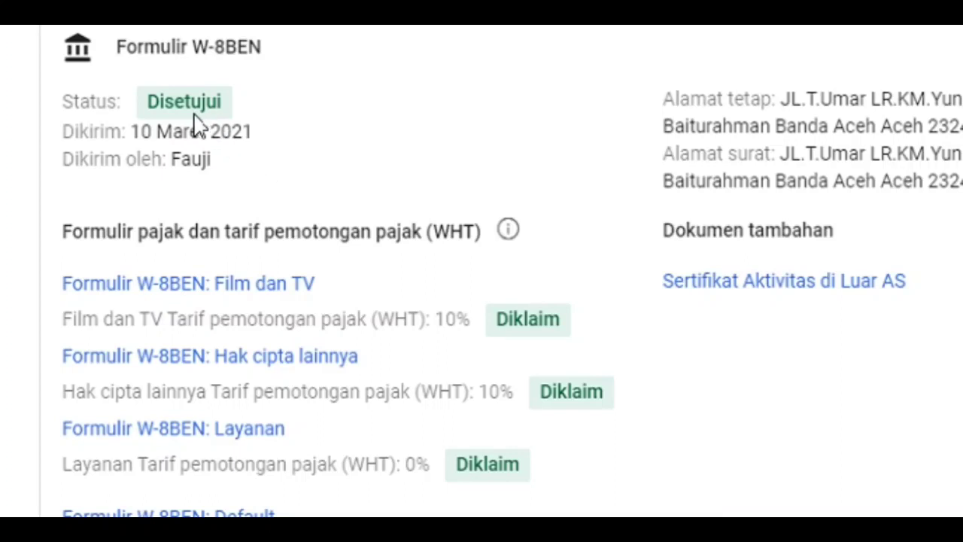
{"action": "scroll", "coordinate": [466, 372], "scroll_direction": "down", "scroll_amount": 1}
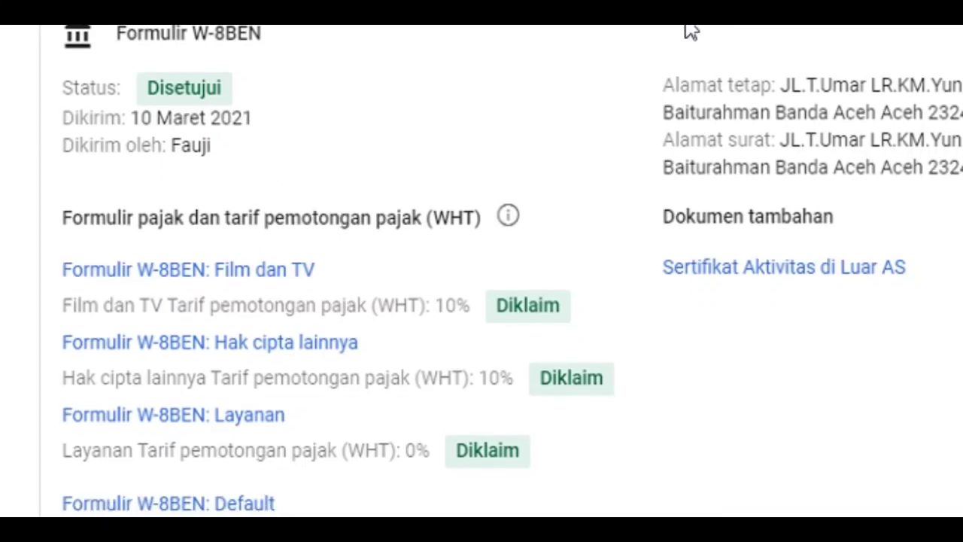
{"action": "scroll", "coordinate": [481, 271], "scroll_direction": "up", "scroll_amount": 2}
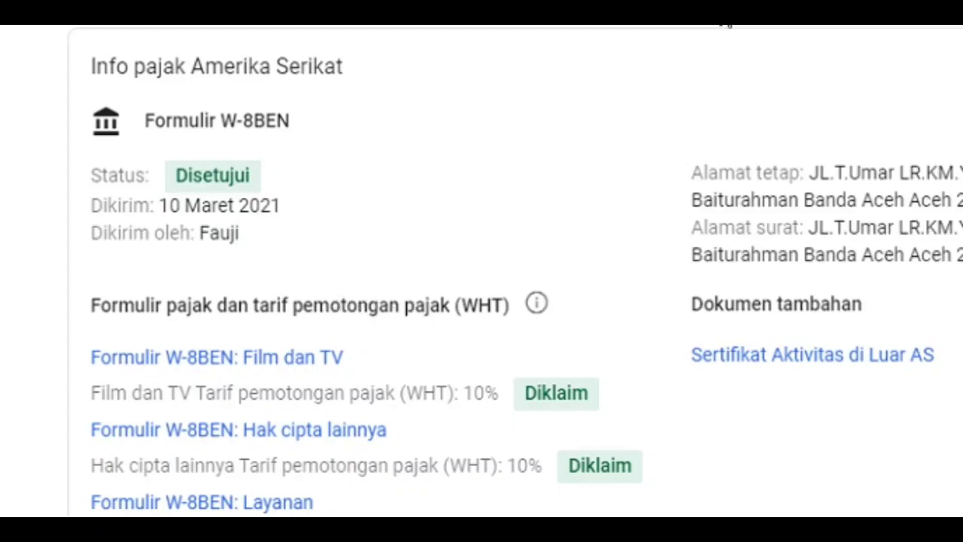
{"action": "scroll", "coordinate": [727, 24], "scroll_direction": "down", "scroll_amount": 1}
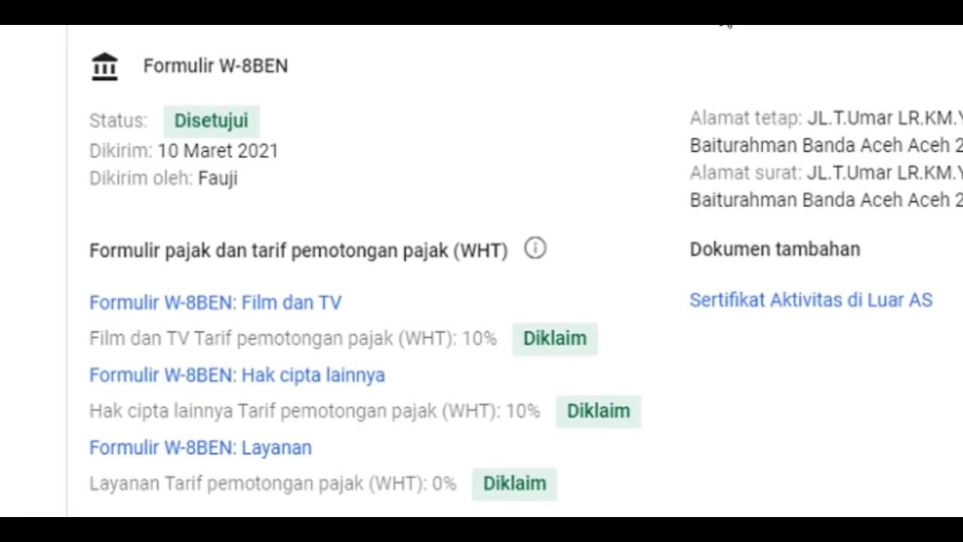